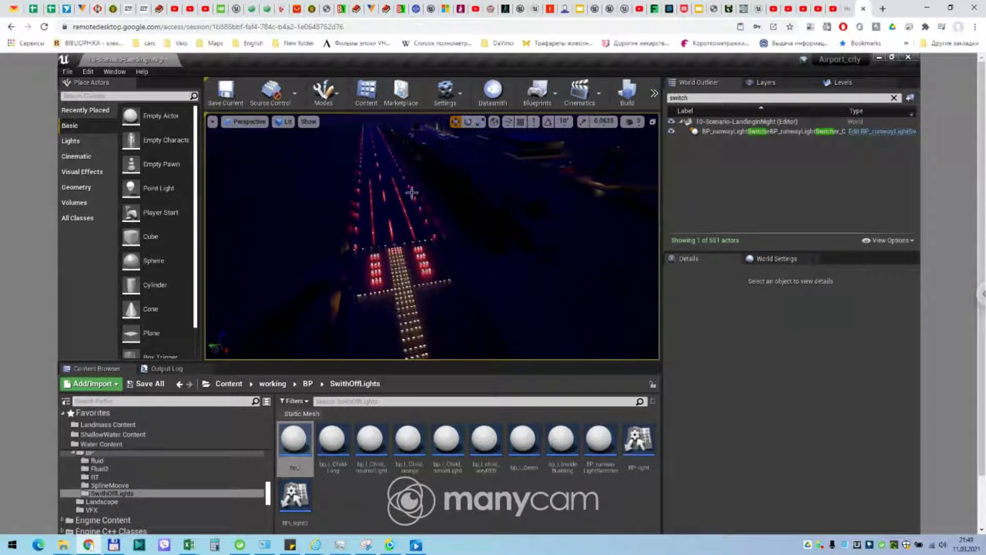
Step: Select BP_runwayLightSwitcher and toggle Light ON? off, then back on
scroll(483, 239, up, 2)
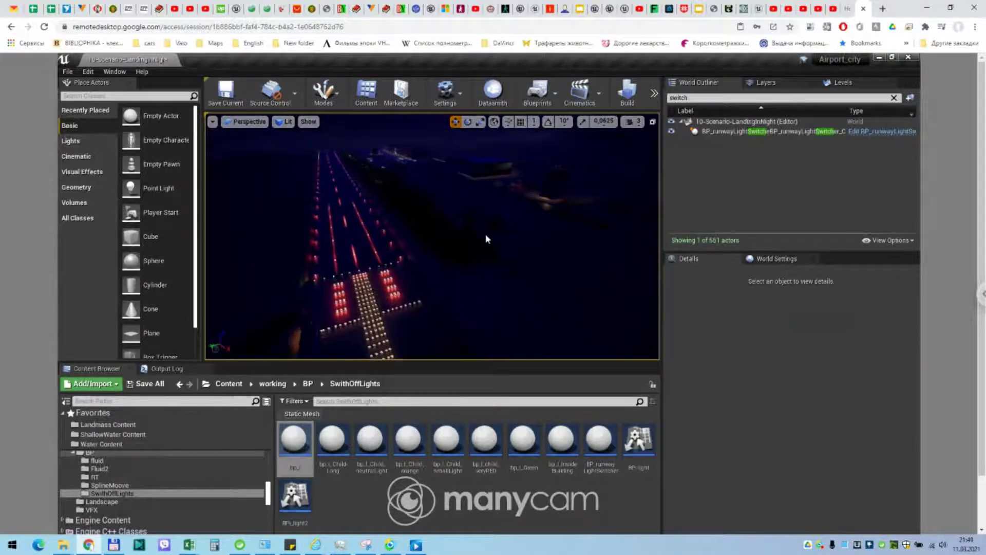
scroll(473, 238, up, 1)
scroll(462, 239, up, 1)
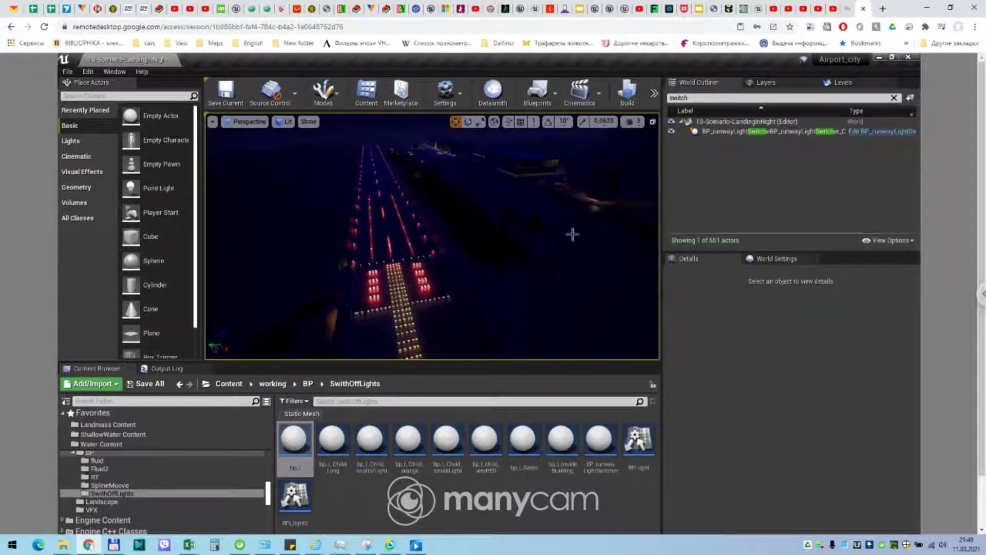
click(735, 132)
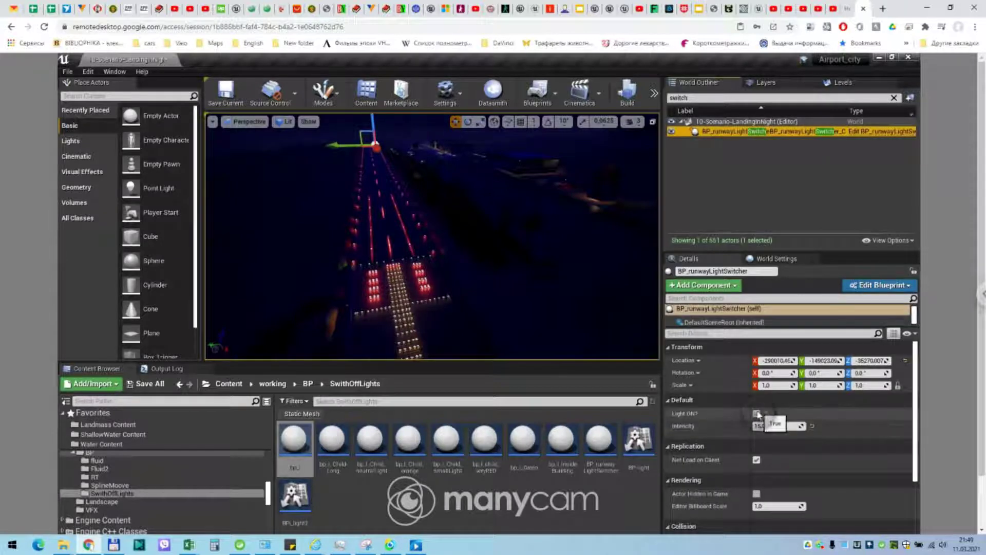
click(757, 413)
click(757, 414)
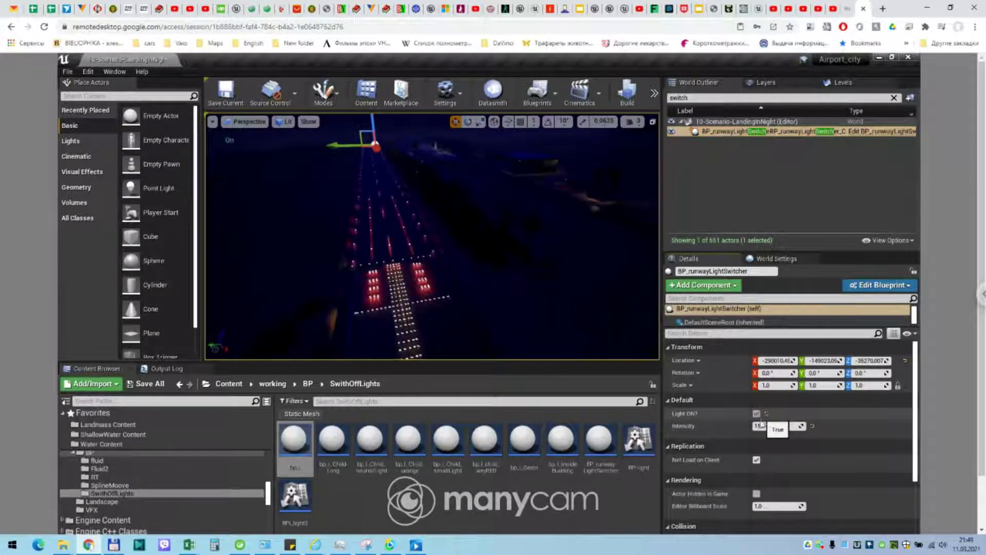
Step: Dim the runway lights to Intensity 5, restore 15, and move closer to the approach lights
text(5)
key(Return)
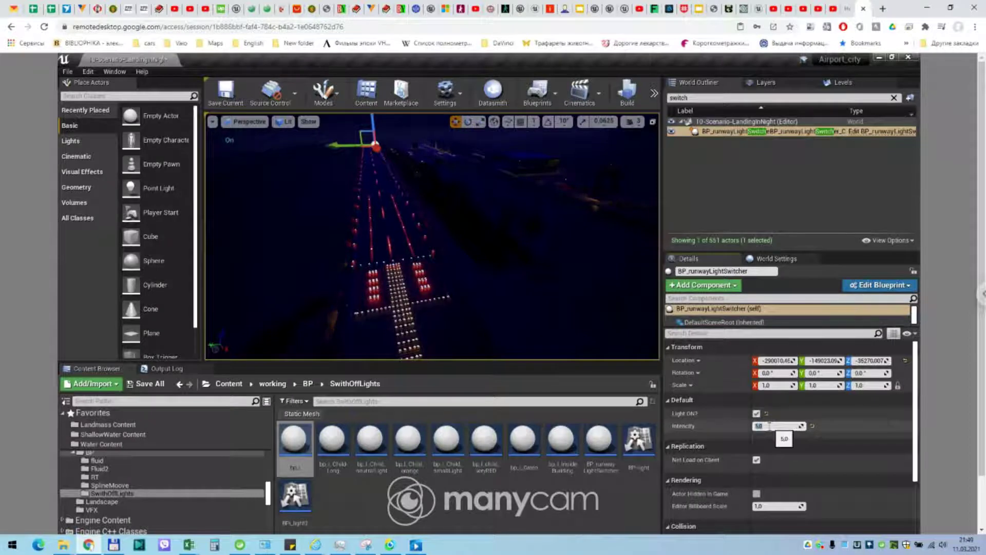
text(15)
key(Return)
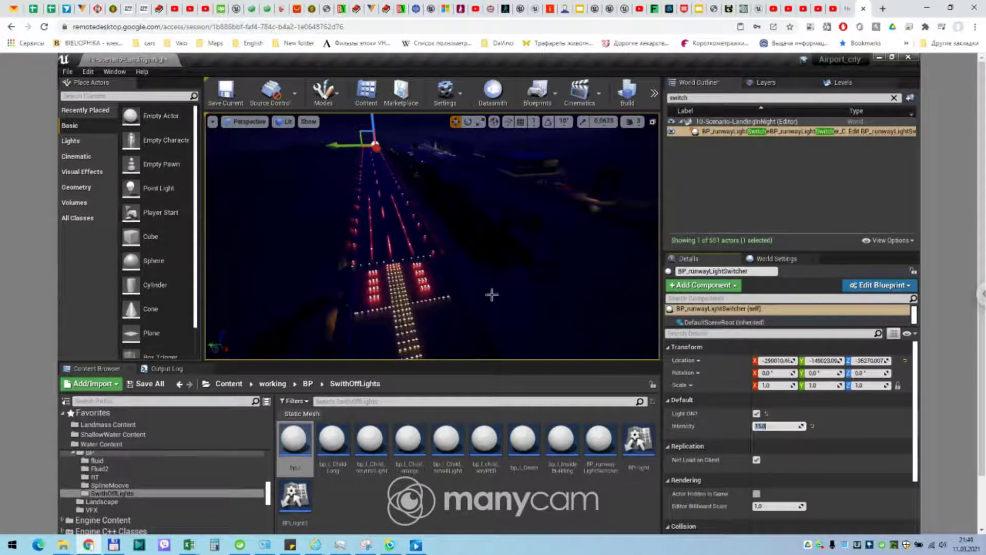
drag(489, 284, 474, 271)
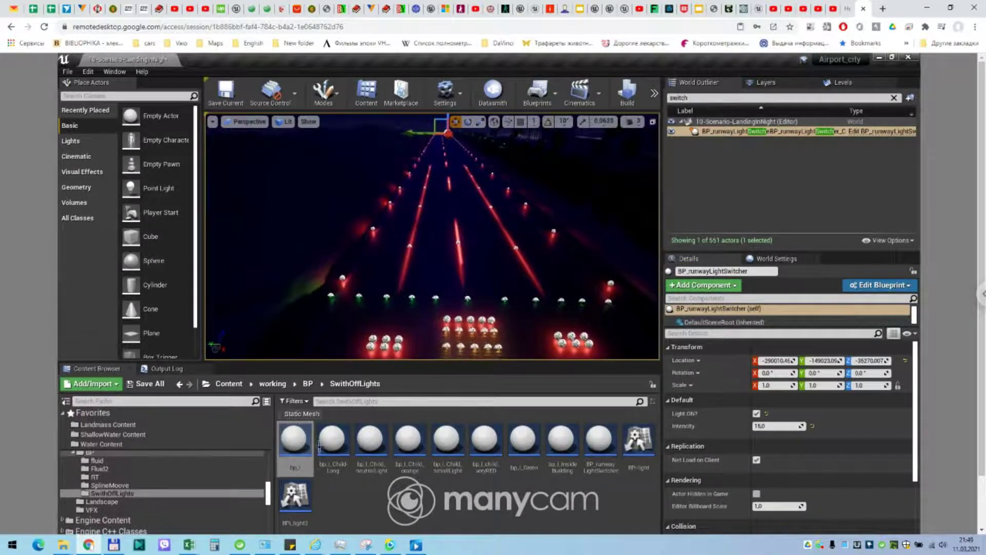
double_click(287, 443)
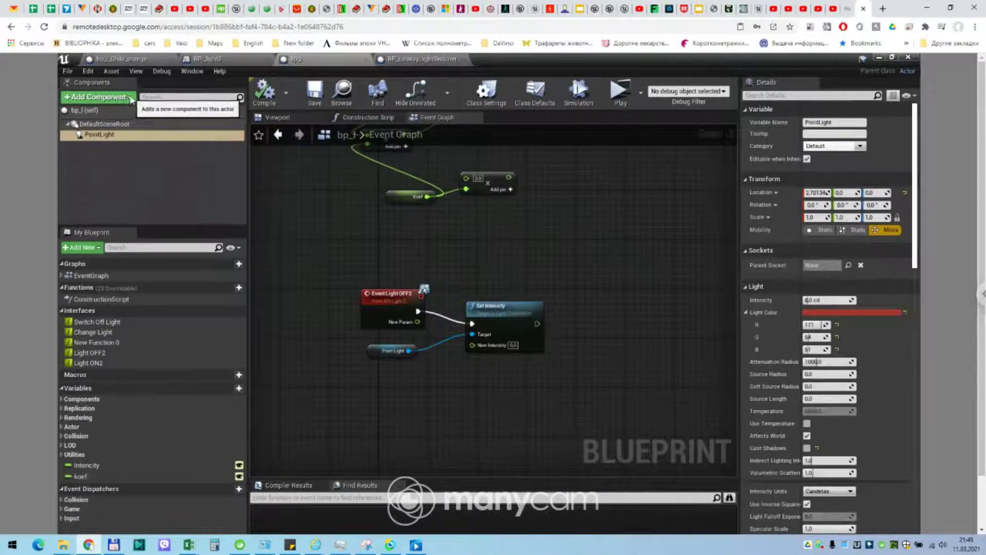
click(131, 99)
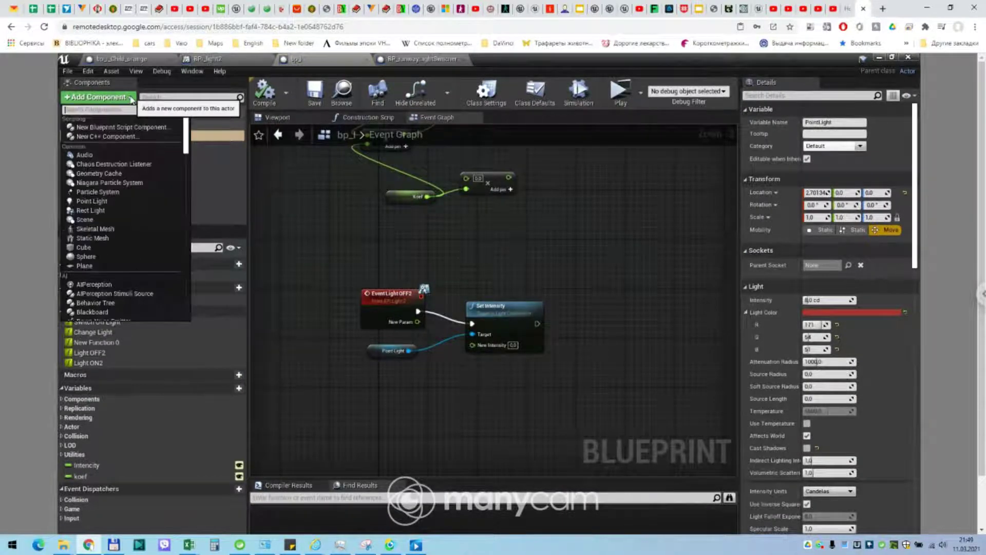
text(poi)
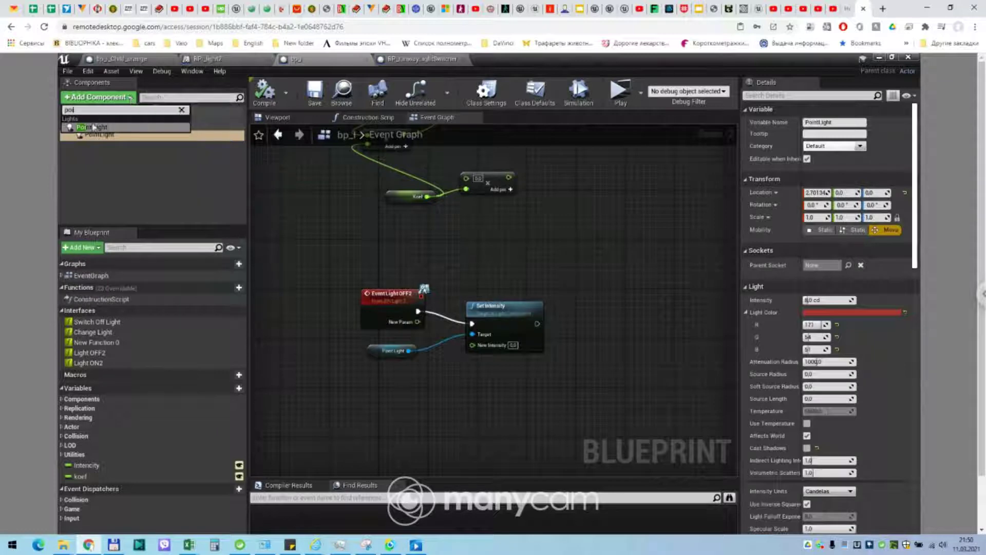
click(181, 109)
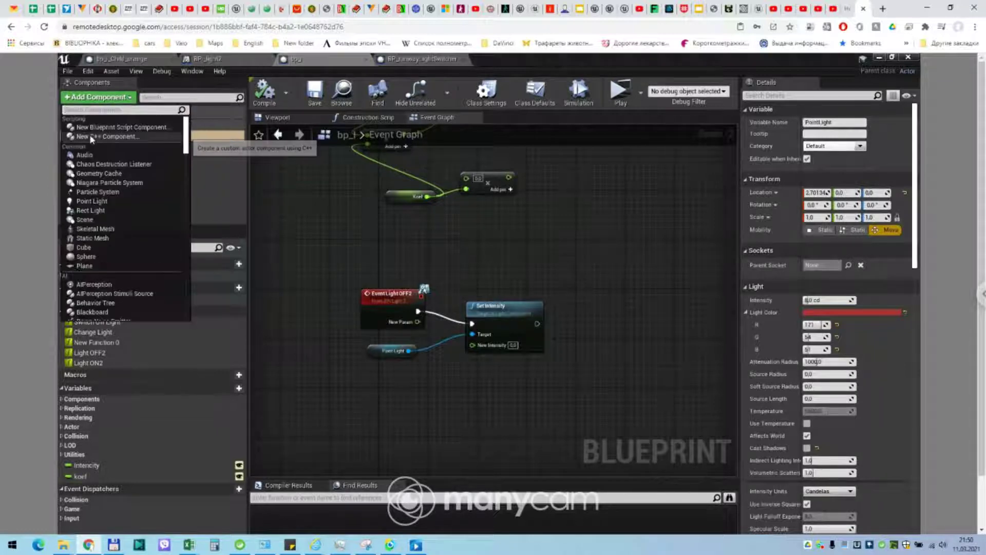
click(218, 188)
click(98, 134)
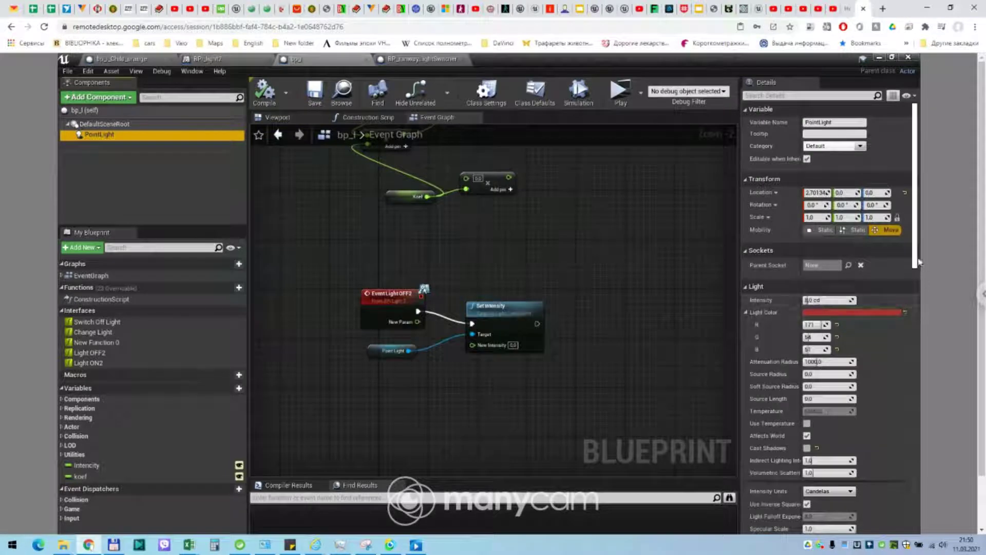
click(919, 277)
scroll(918, 277, down, 3)
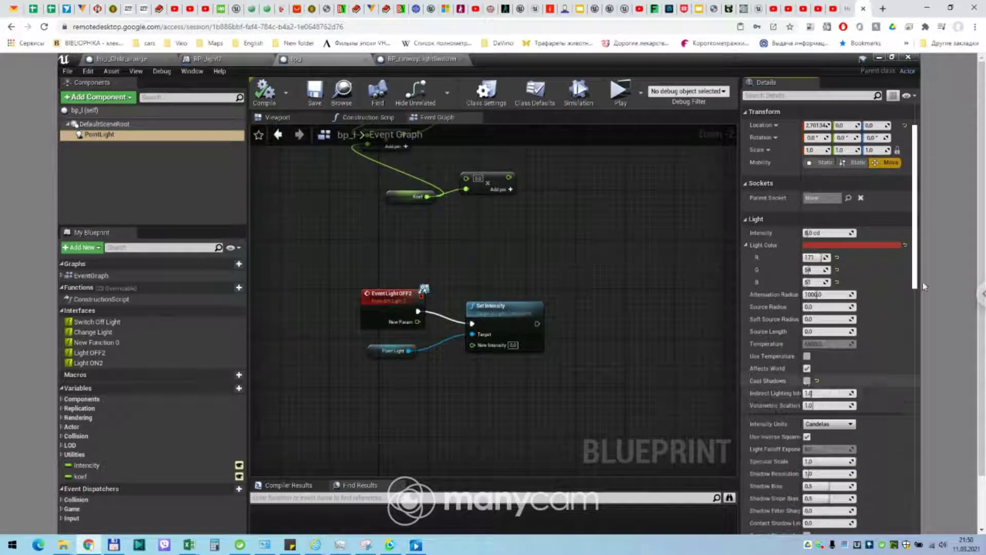
drag(916, 280, 923, 363)
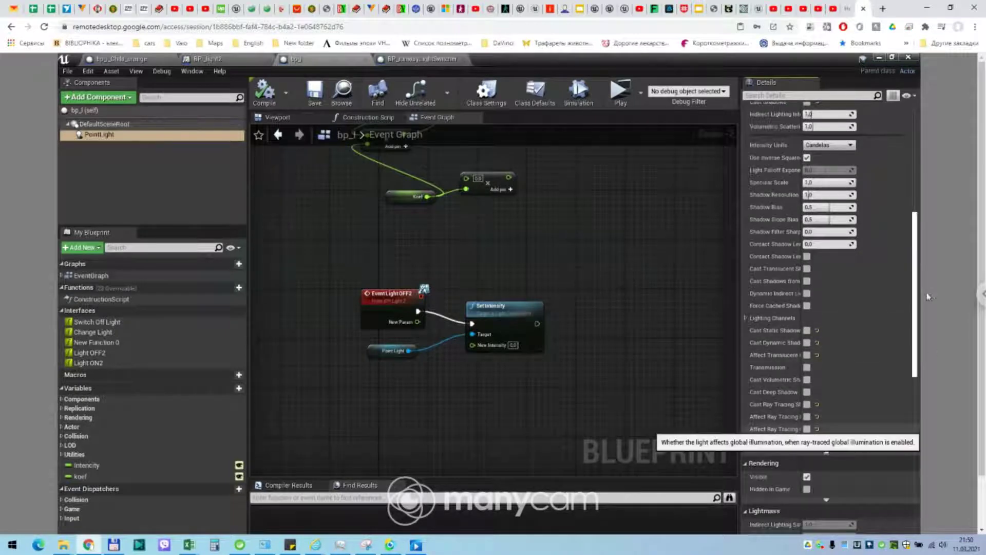
scroll(901, 424, down, 10)
scroll(900, 424, down, 3)
scroll(900, 421, up, 15)
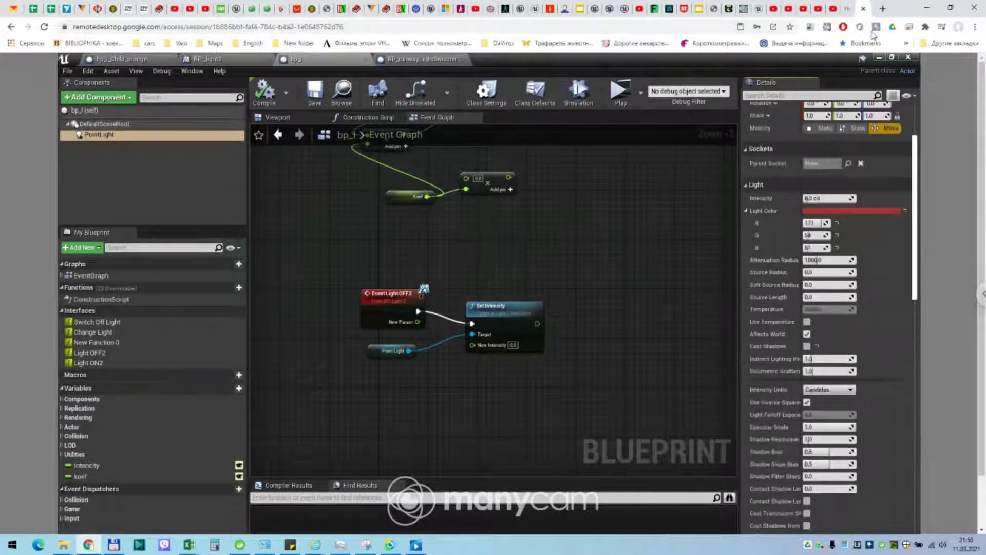
click(879, 58)
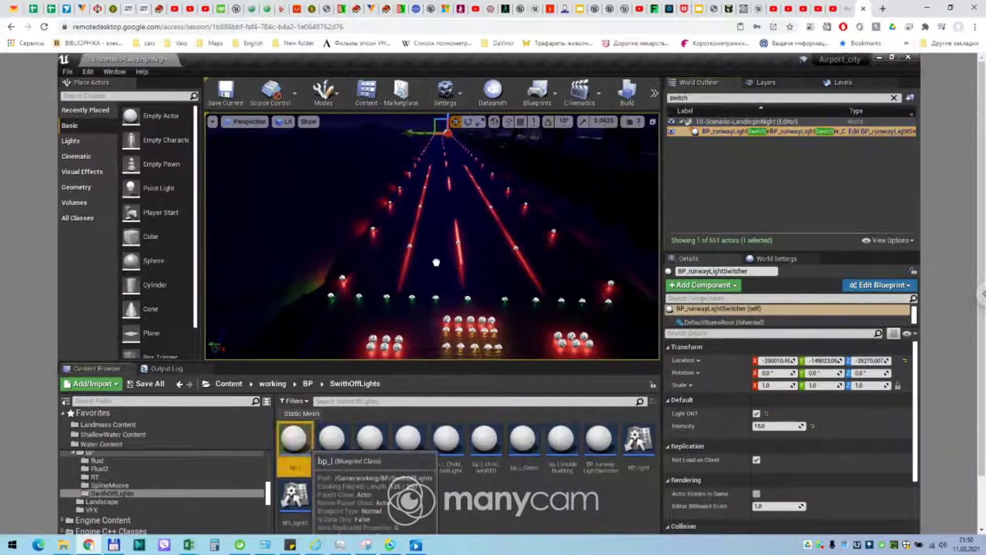
Step: Place a bp_l light on the runway and delete it, then select bp_l_Child16 and the bp_l asset
drag(304, 444, 437, 262)
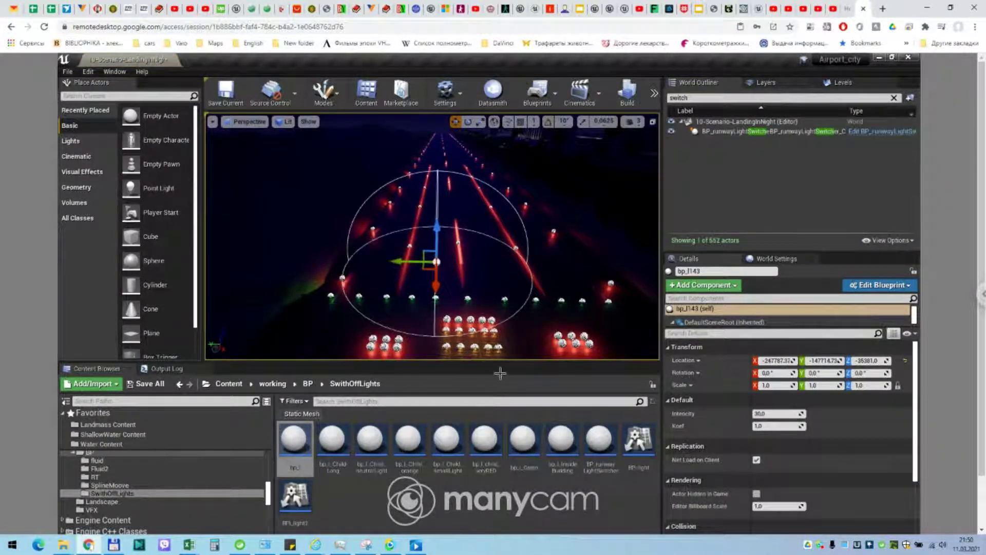
key(Delete)
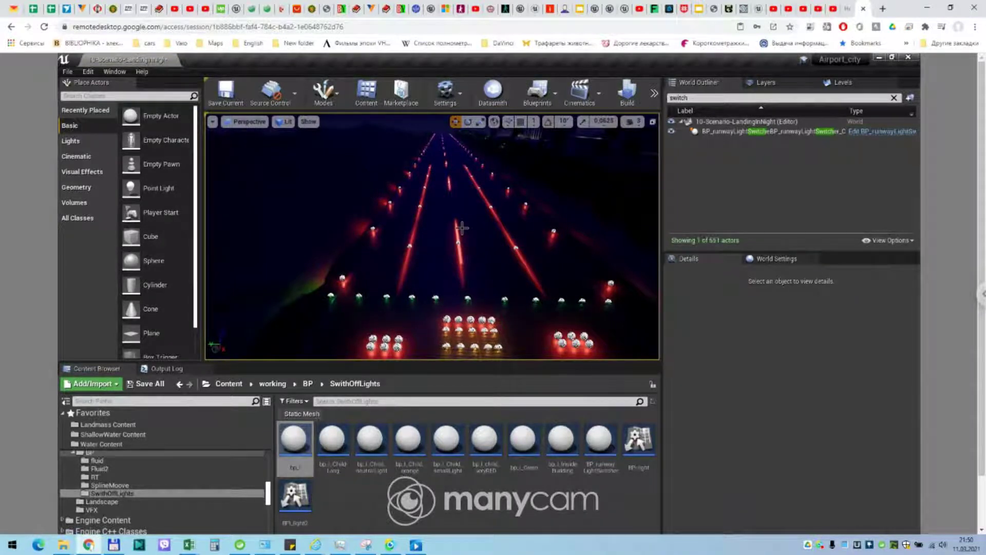
click(409, 246)
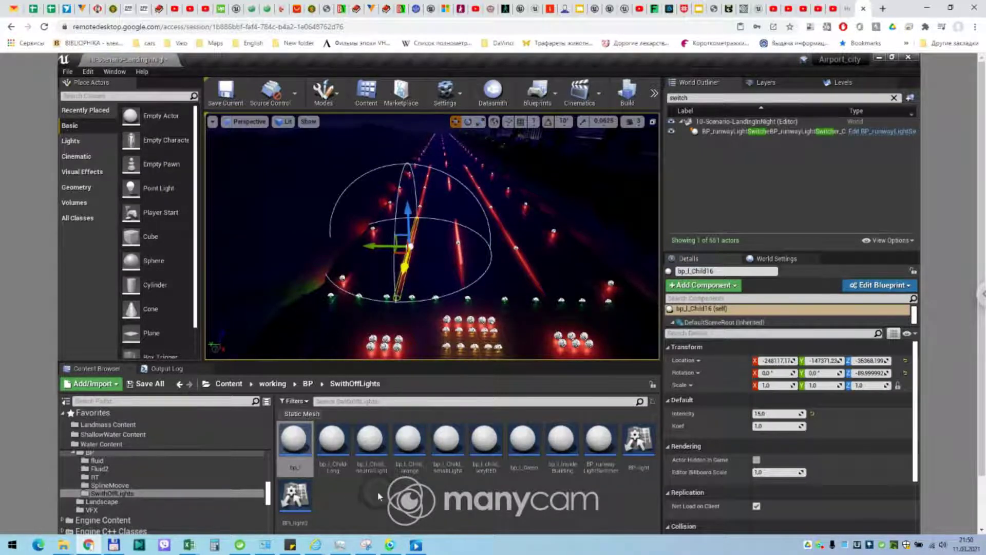
click(302, 440)
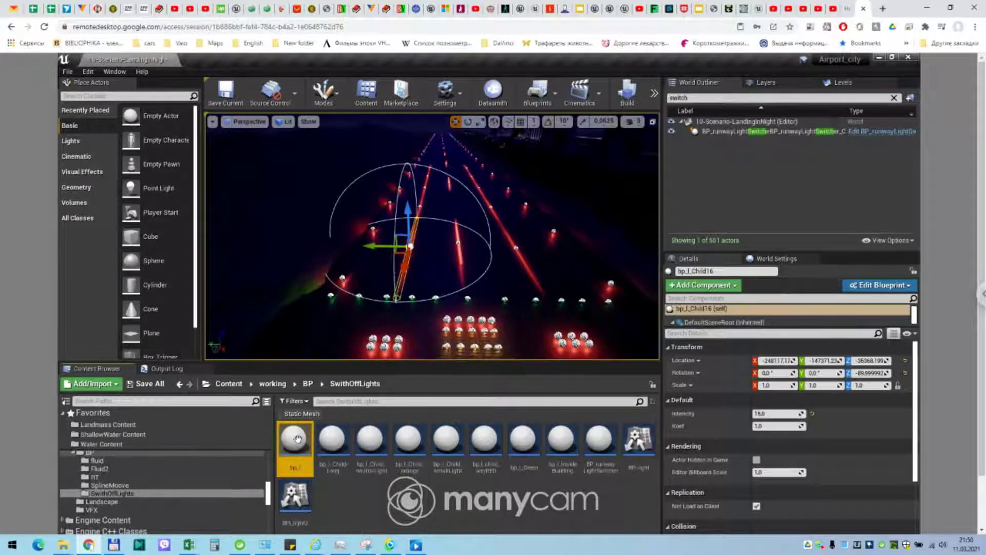
right_click(298, 439)
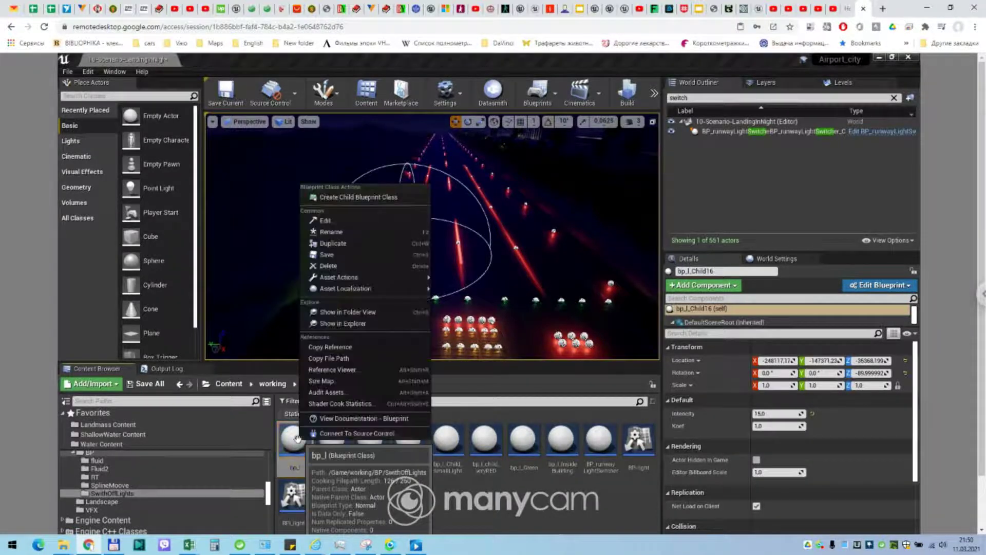
click(362, 198)
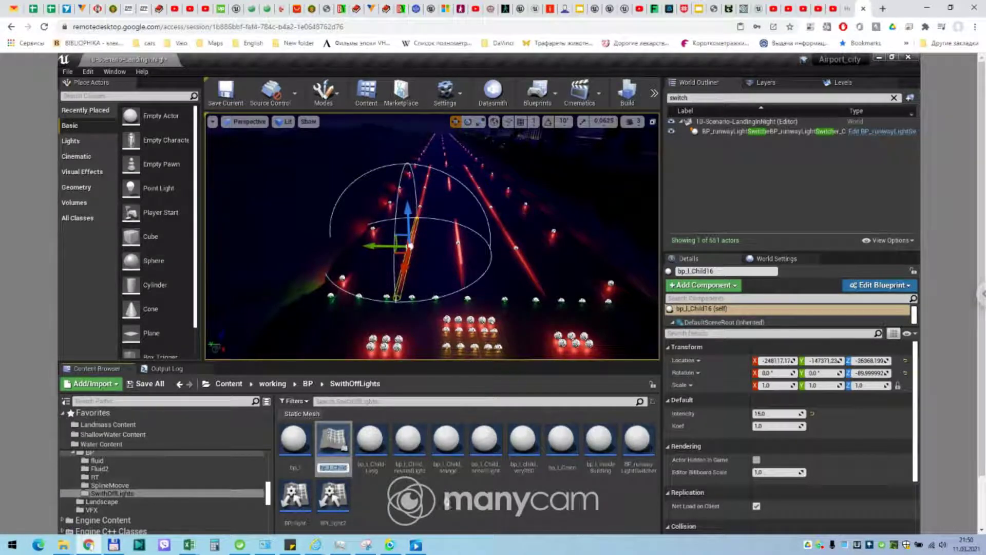
key(Return)
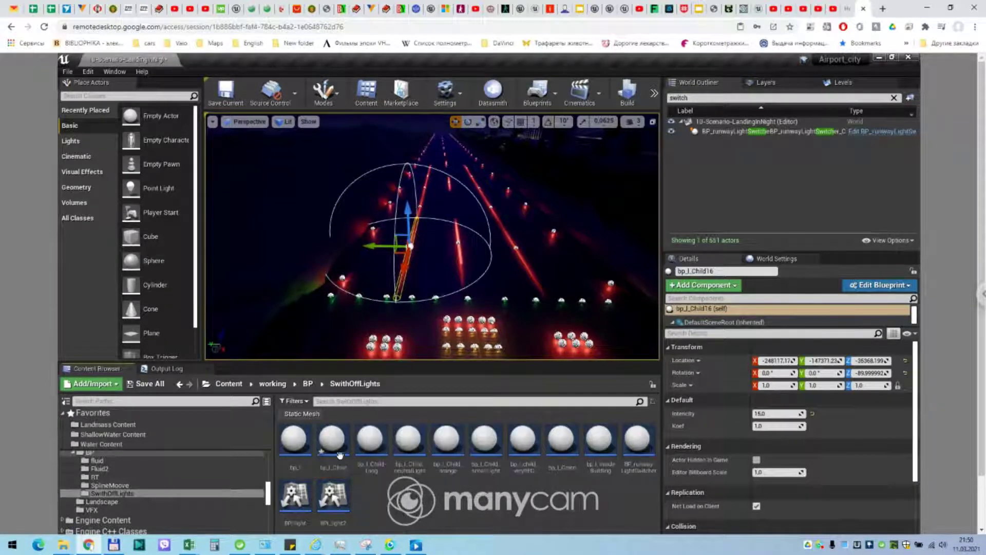
click(340, 454)
key(Delete)
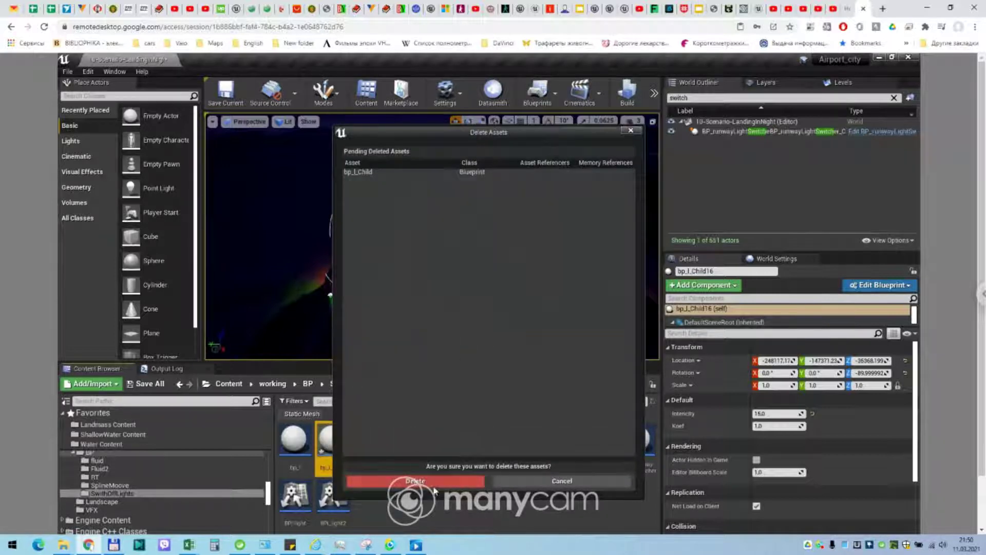
click(433, 485)
click(335, 443)
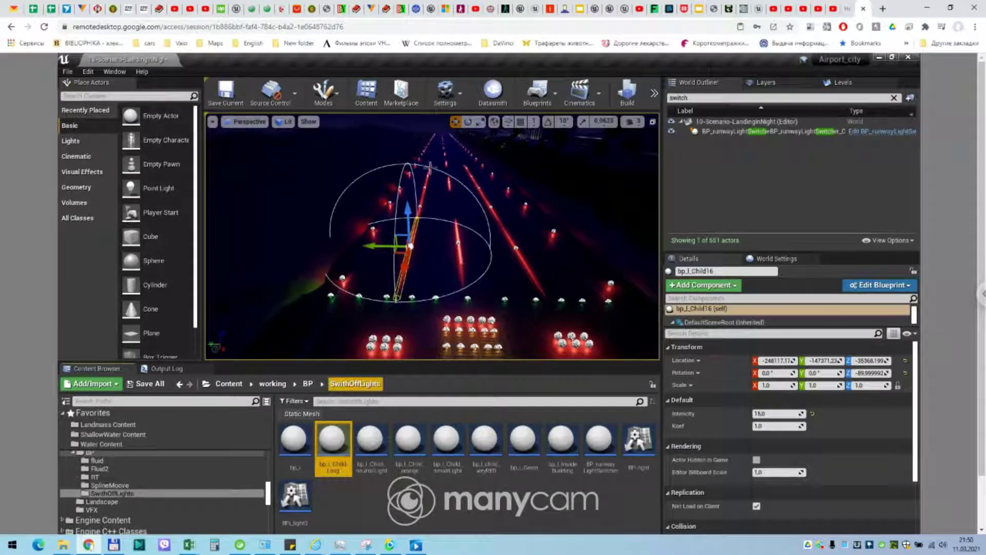
Step: Inspect bp_l_Child-Long's PointLight (Inherited) settings in the full Blueprint Editor, then return to the level
double_click(333, 441)
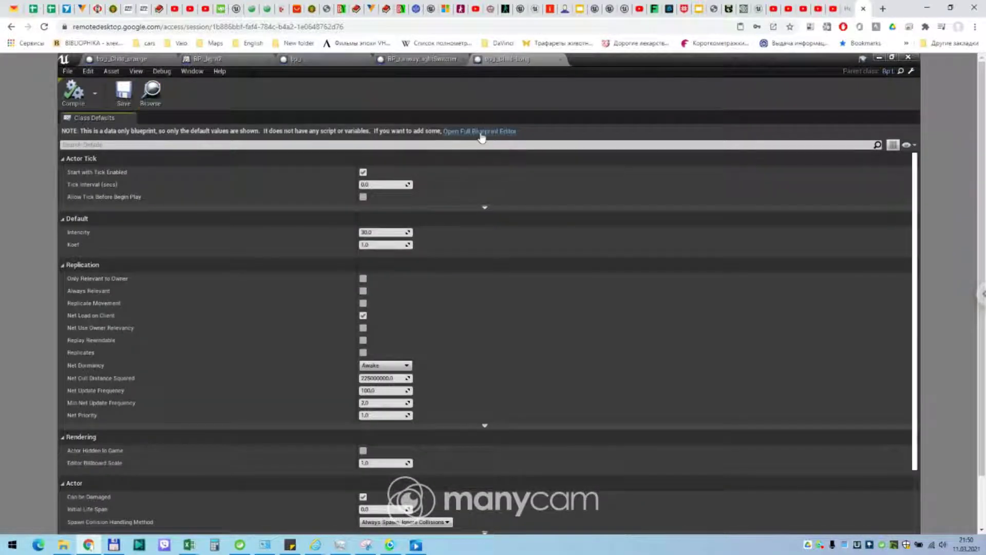
click(479, 132)
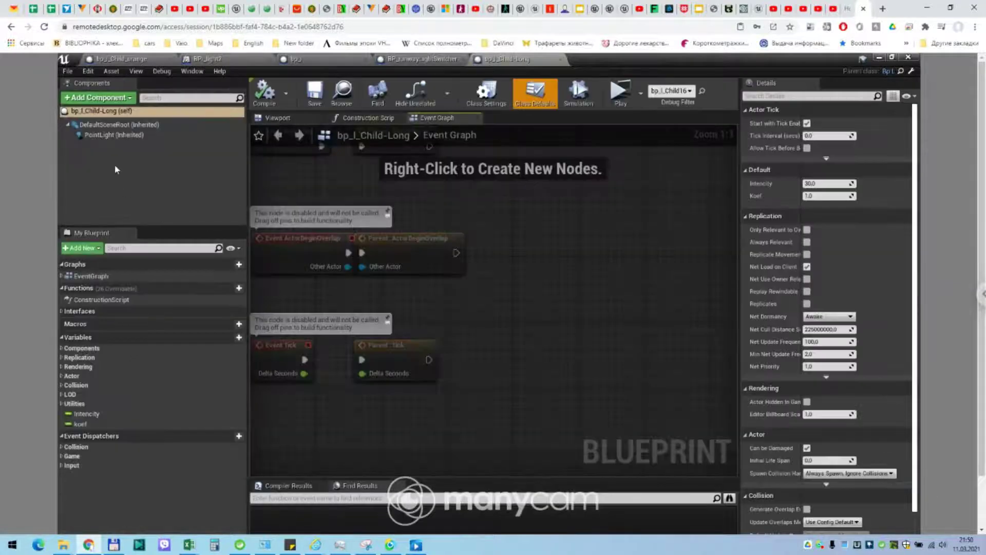
click(110, 134)
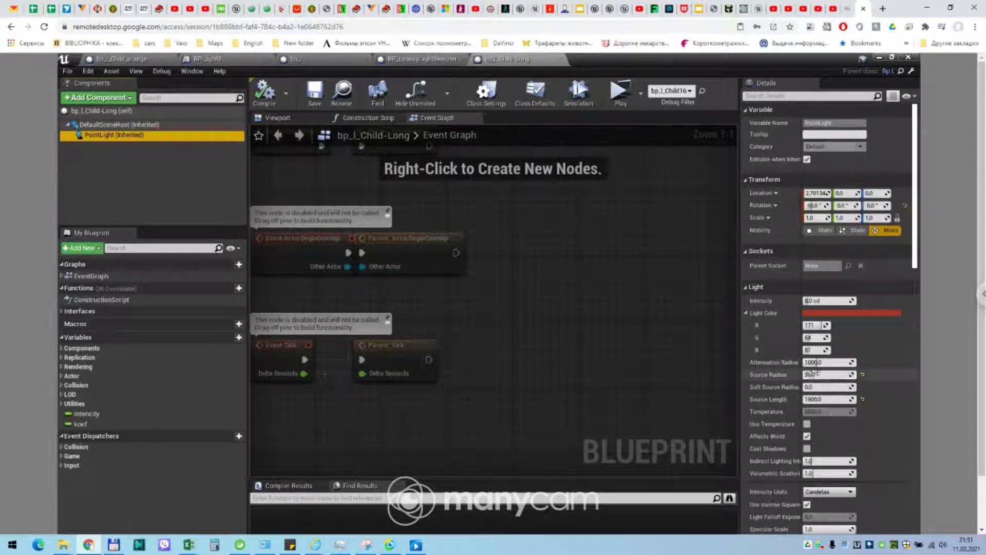
click(879, 58)
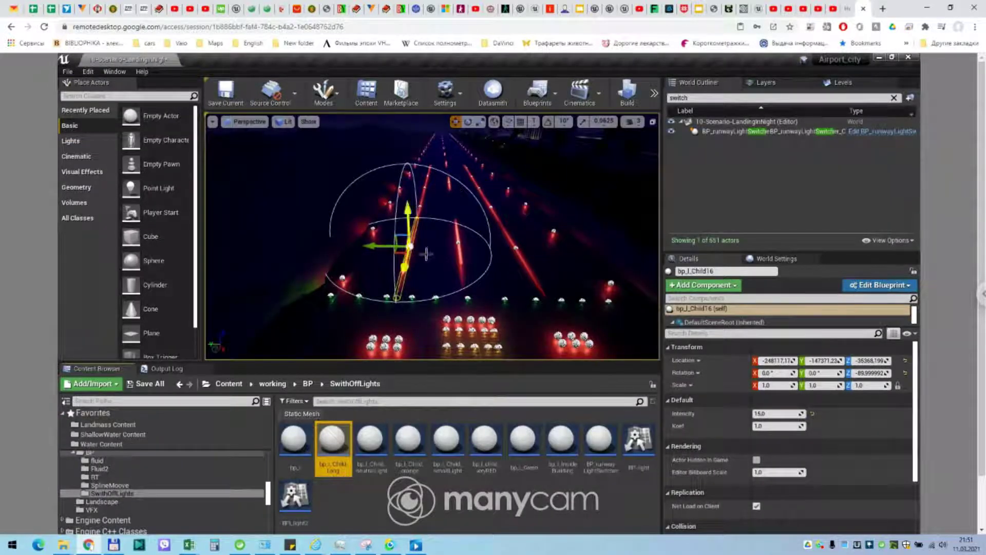
Step: Orbit the runway view, then open the BPI_light2 interface asset from the Content Browser
right_drag(461, 181, 440, 258)
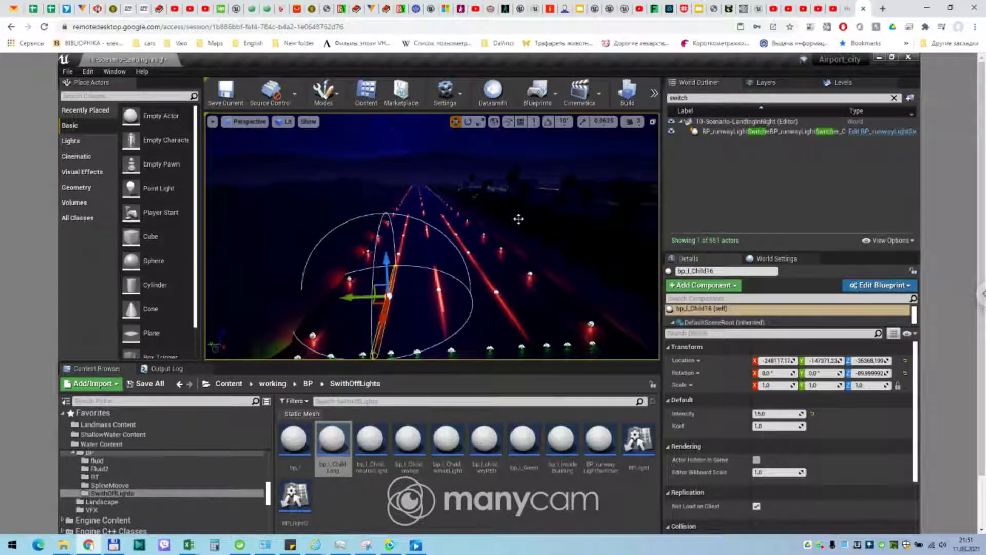
right_drag(525, 261, 510, 261)
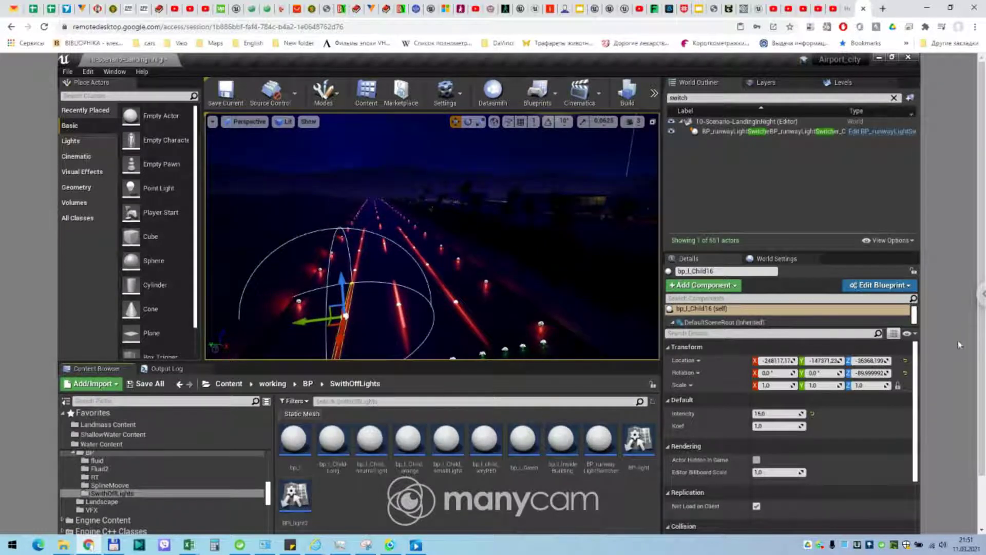
scroll(339, 483, down, 1)
right_click(353, 462)
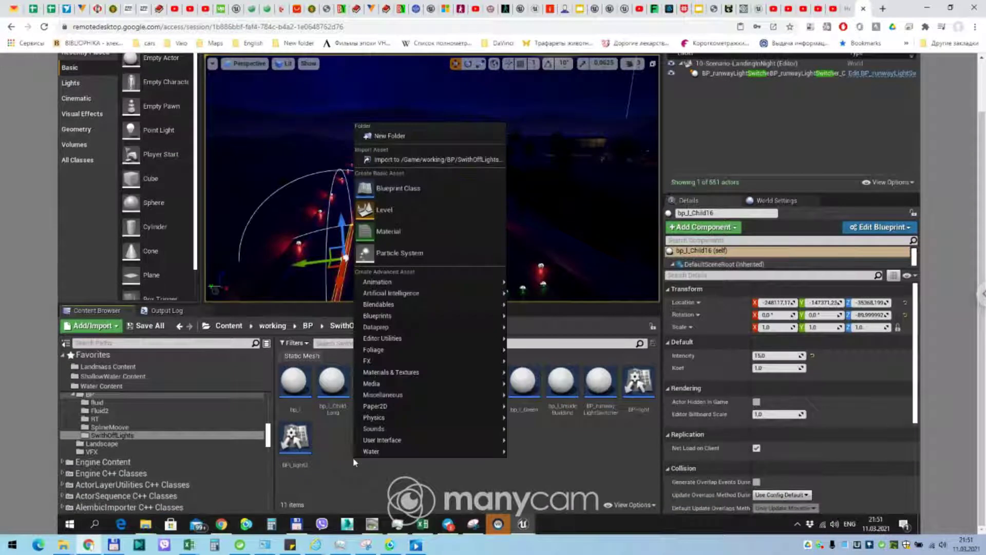
mouse_move(414, 316)
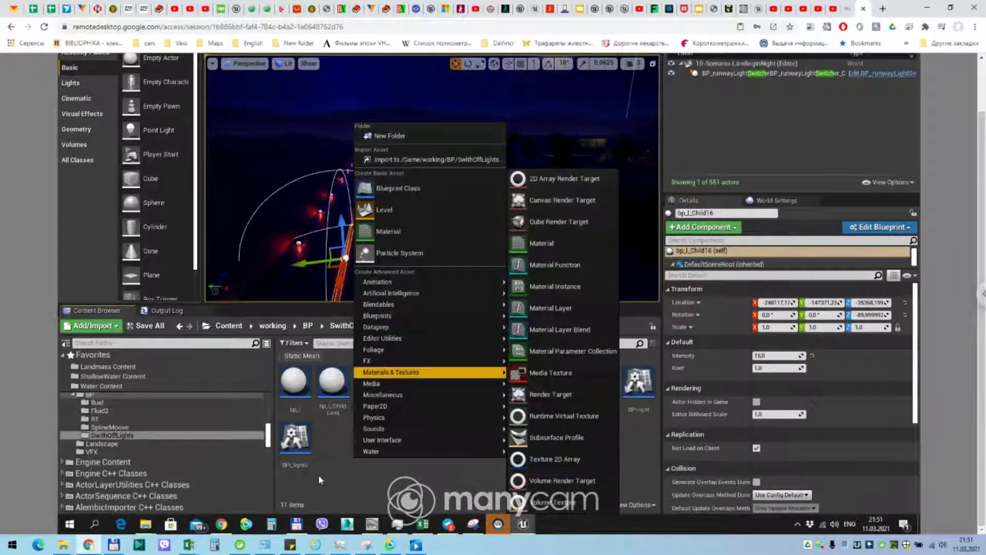
click(304, 451)
double_click(305, 451)
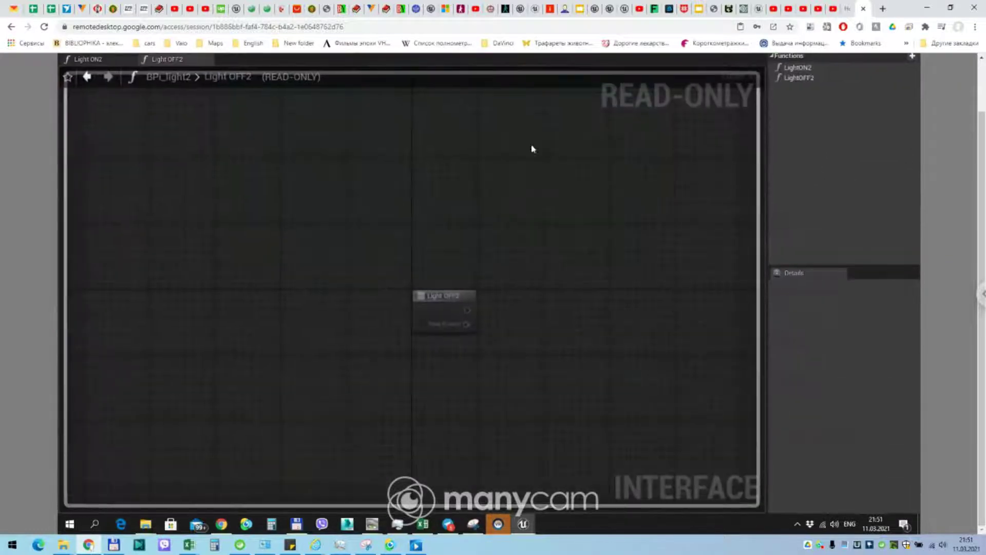
Step: Check the LightON2 function's float Intencity input, then close the BPI_light2 editor
drag(983, 138, 983, 88)
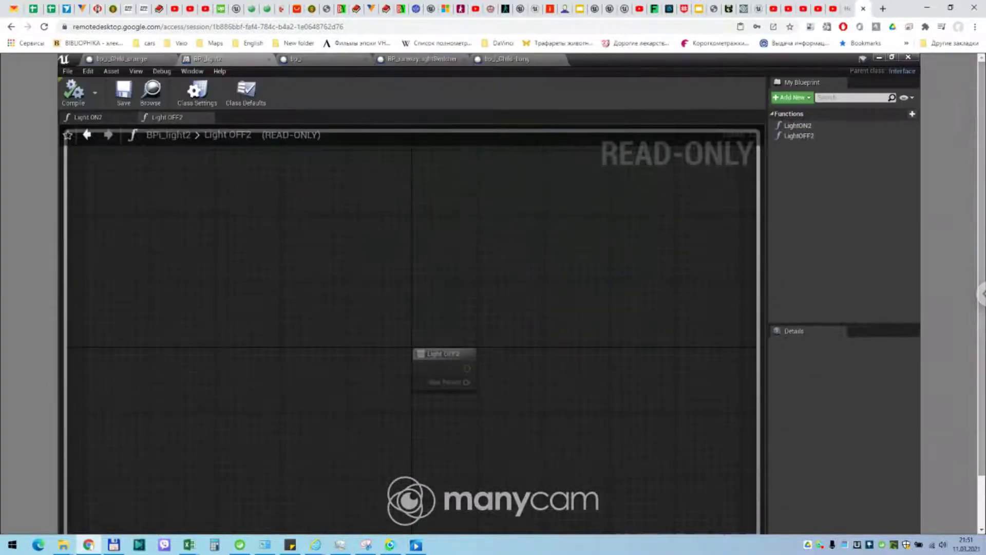
click(799, 126)
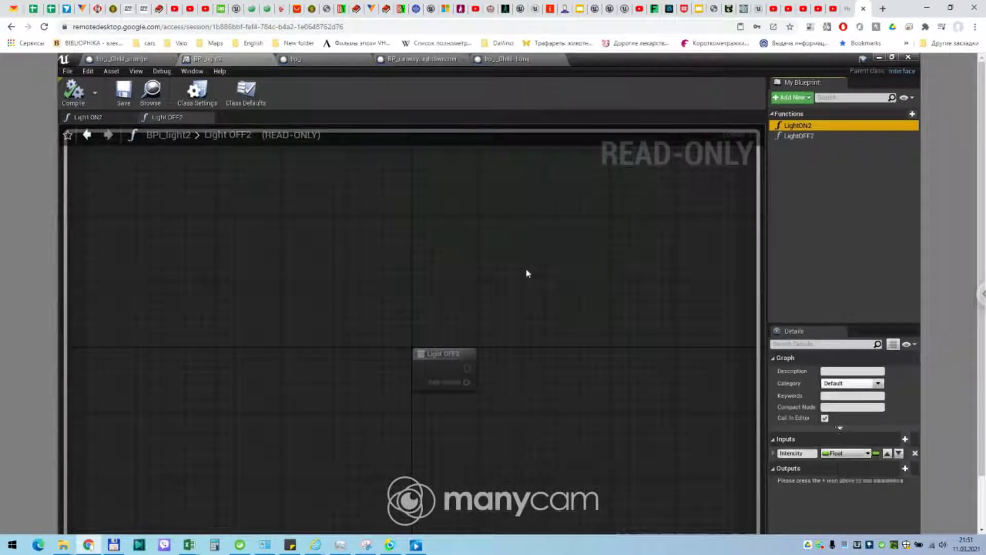
click(496, 250)
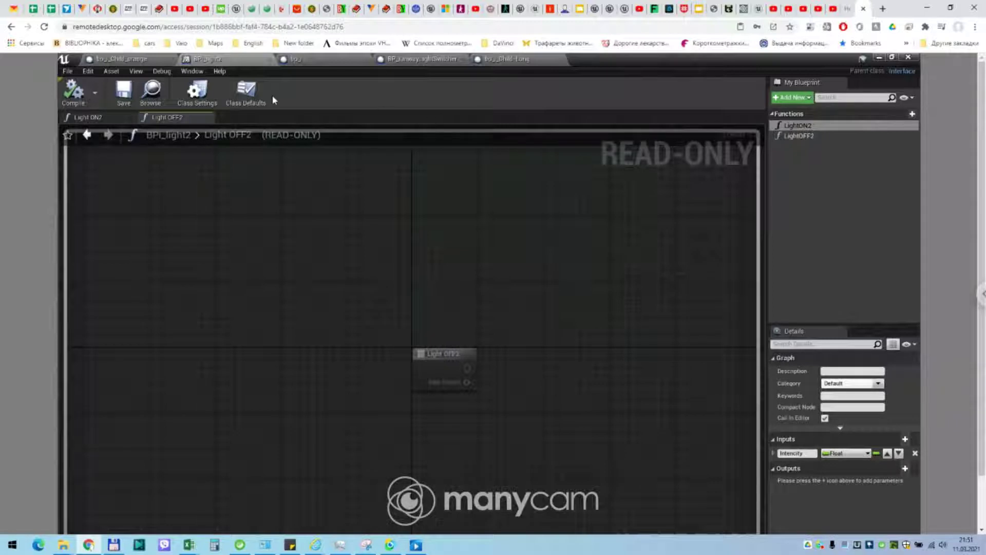
click(267, 59)
Step: Review bp_l's Class Settings interfaces, BPI-light and BPI Light 2, then close the Blueprint editor
click(220, 57)
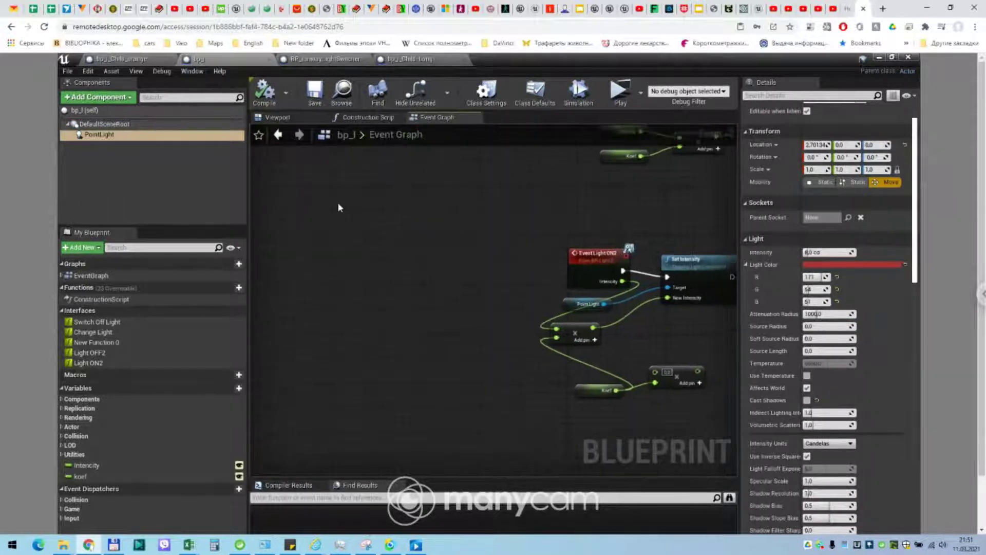
right_drag(357, 254, 445, 316)
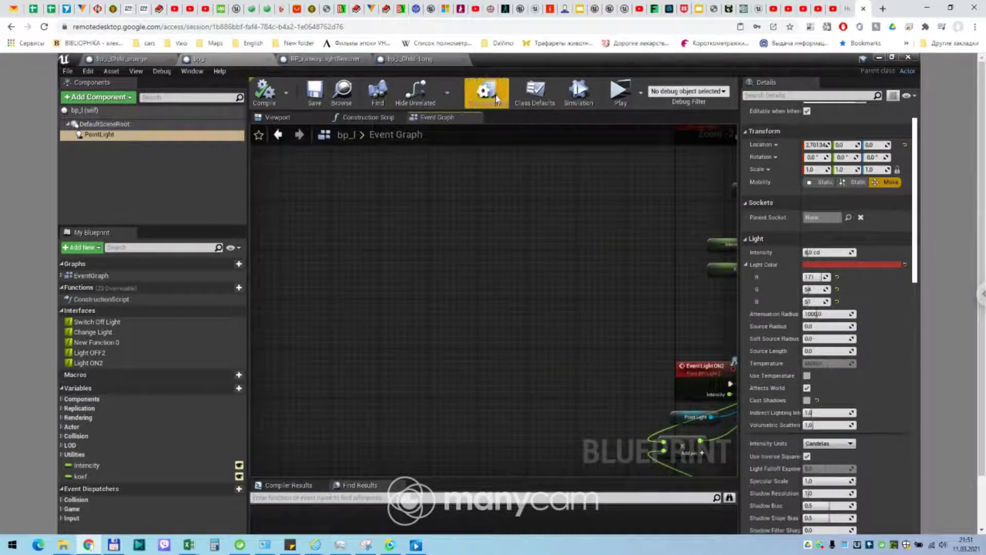
click(486, 91)
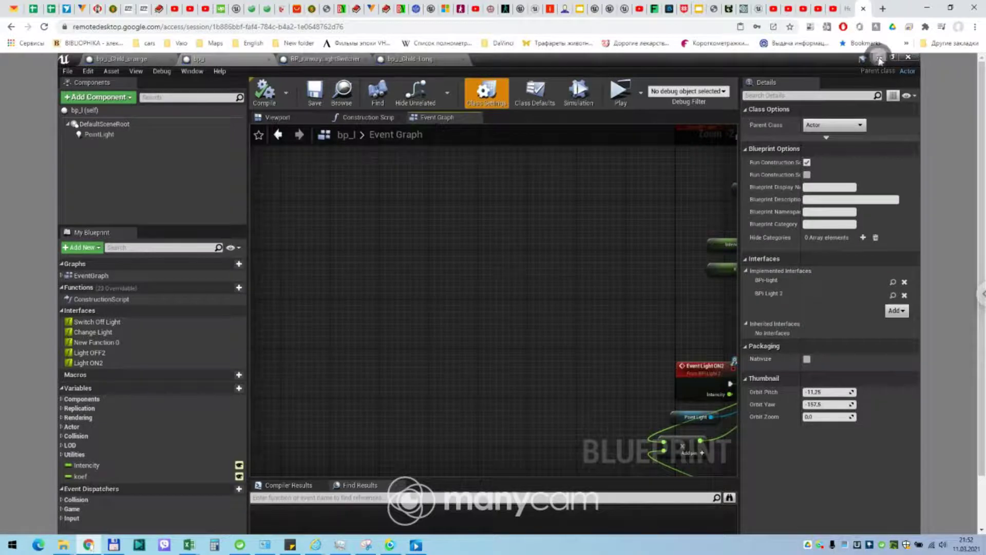
click(908, 57)
click(497, 494)
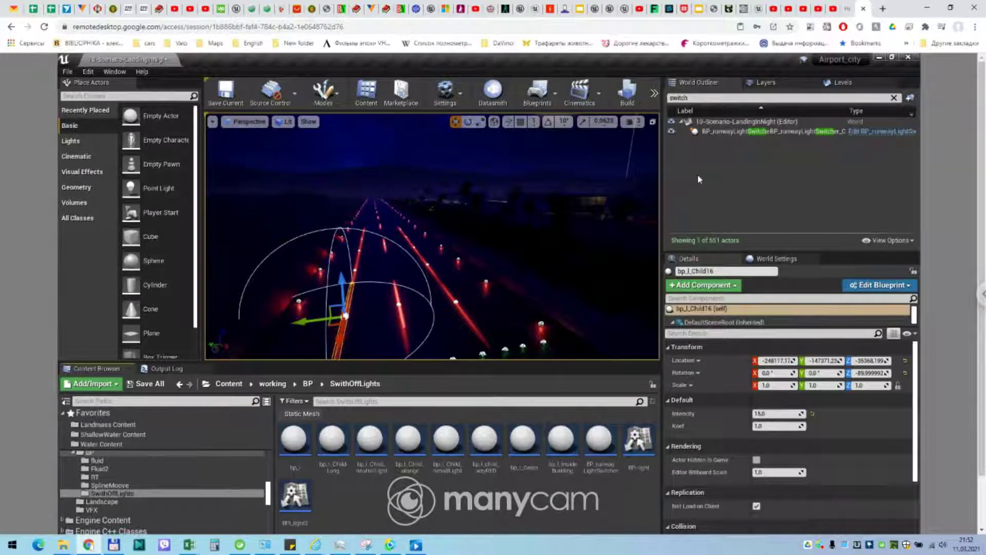
Step: Place an extra BP_runwayLightSwitcher in the level, then undo it
click(599, 440)
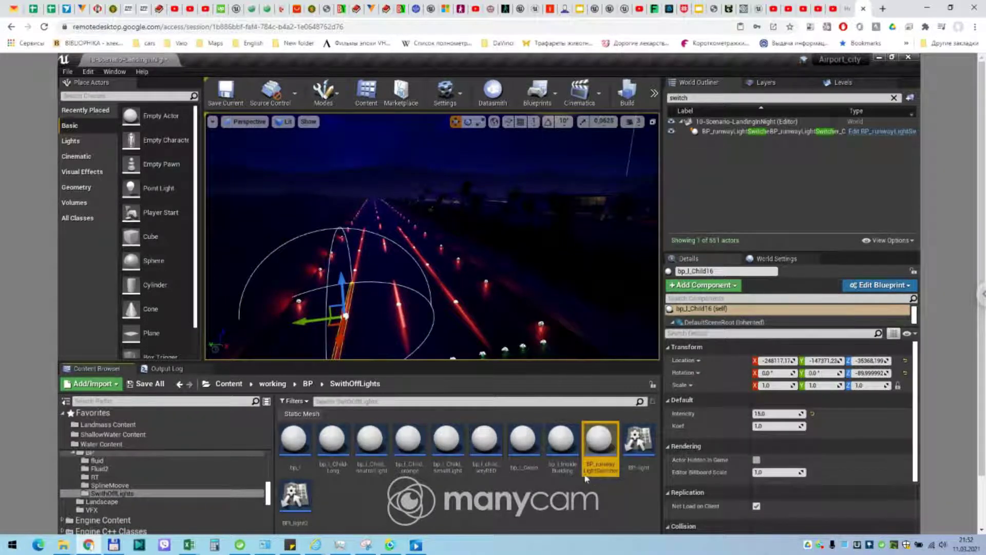
drag(602, 443, 447, 294)
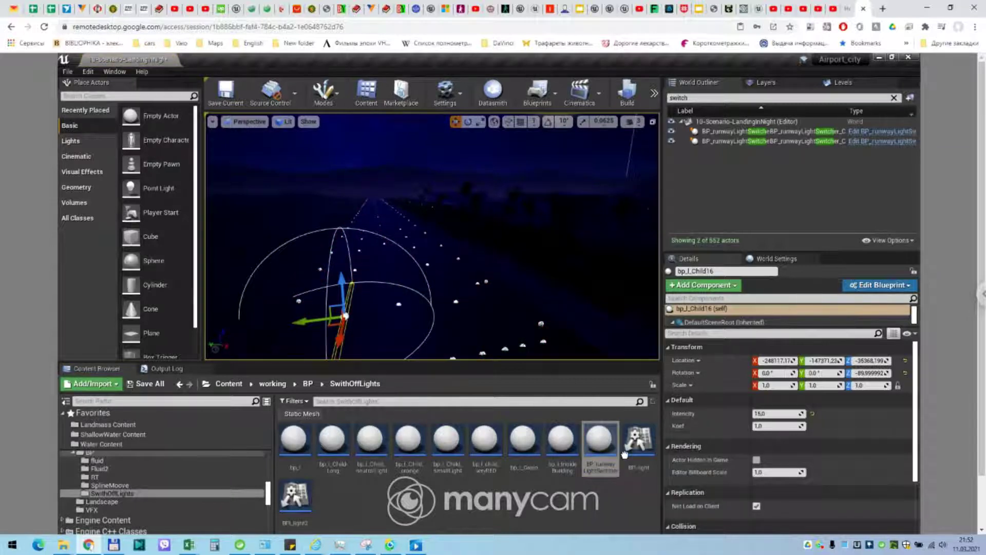
key(ctrl+z)
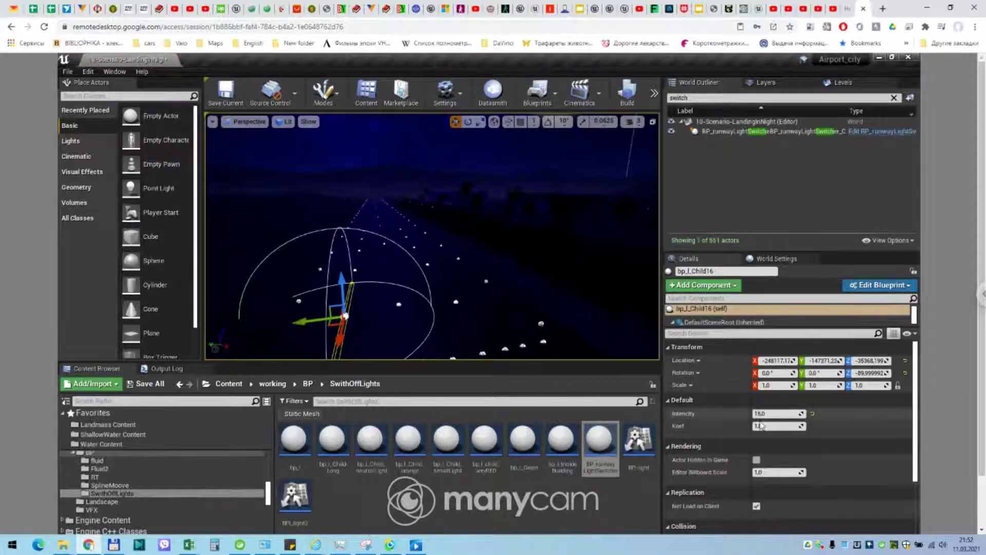
Step: Select the existing switcher, enable Light ON?, and open its blueprint
click(776, 414)
double_click(726, 132)
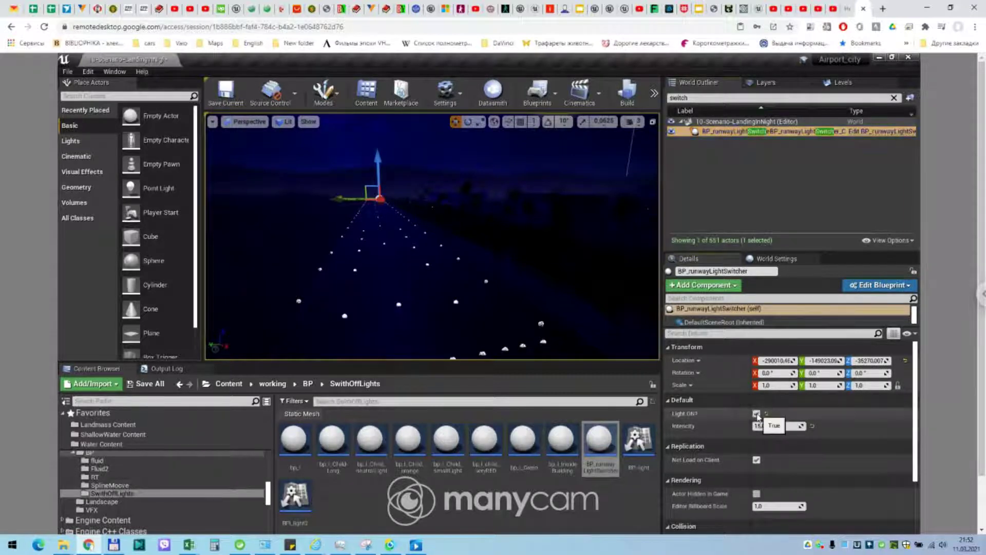
click(756, 413)
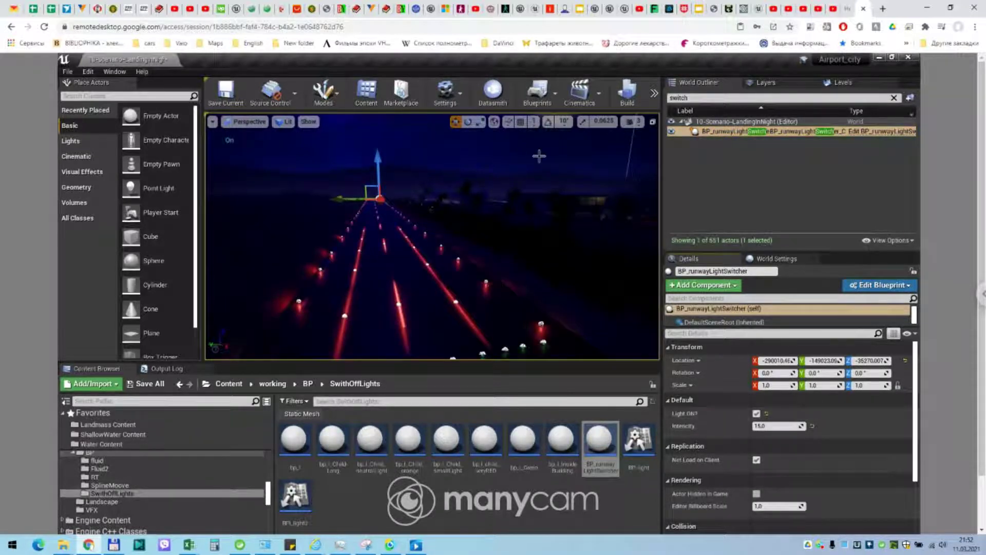
double_click(600, 442)
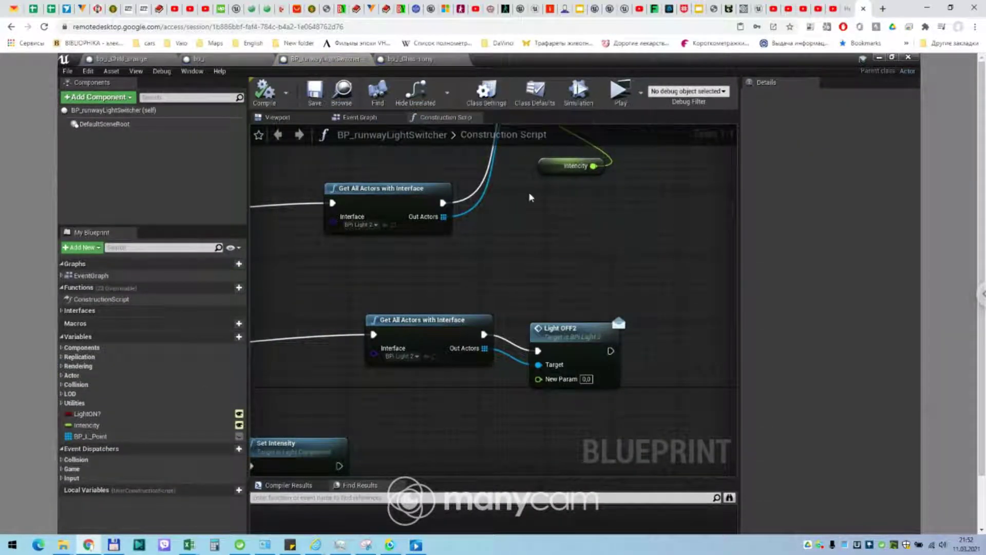
Step: Check the switcher's Class Settings, then zoom the Construction Script onto the Get All Actors with Interface nodes
click(486, 91)
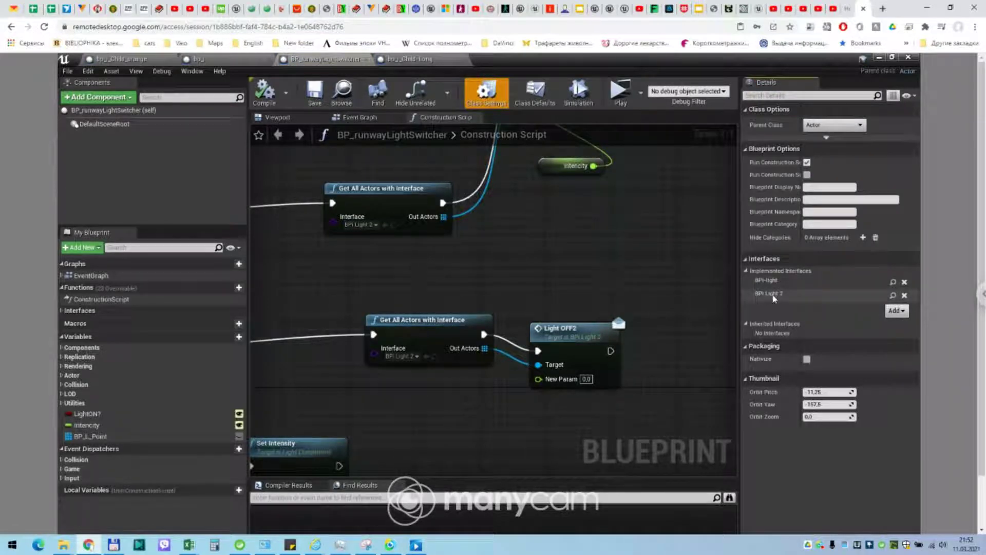
mouse_move(334, 282)
right_down()
mouse_move(426, 286)
mouse_move(399, 95)
right_up()
scroll(433, 296, down, 2)
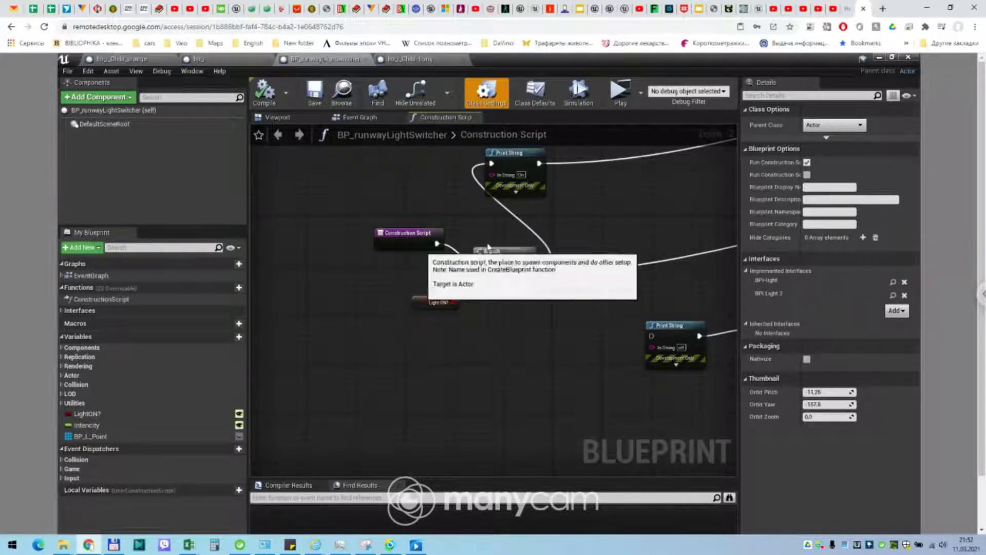
scroll(533, 243, up, 2)
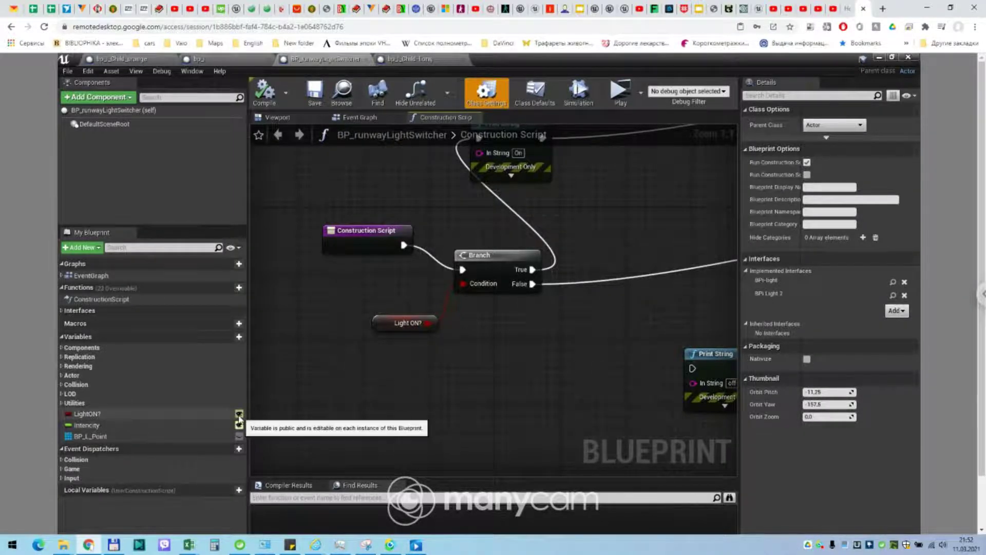
scroll(527, 287, down, 3)
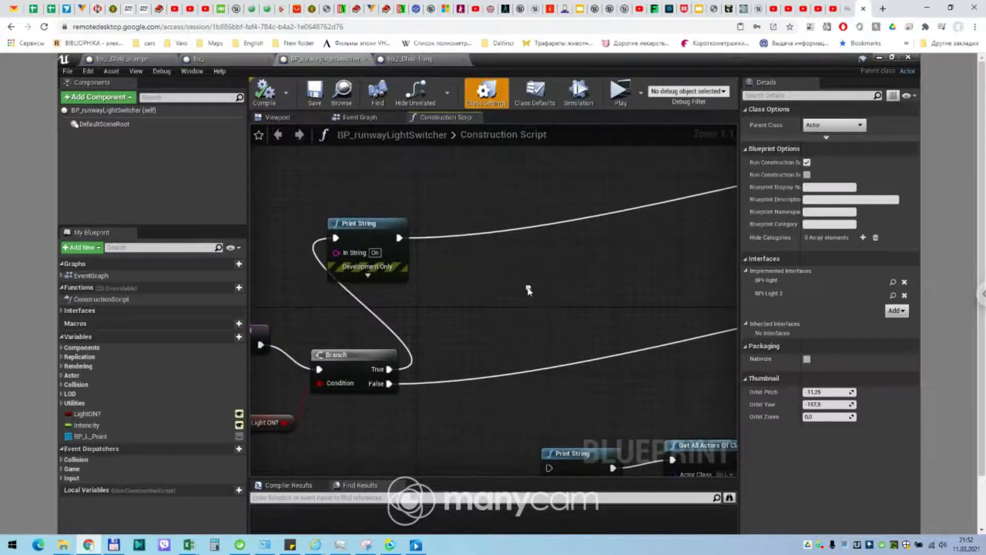
right_drag(672, 245, 622, 229)
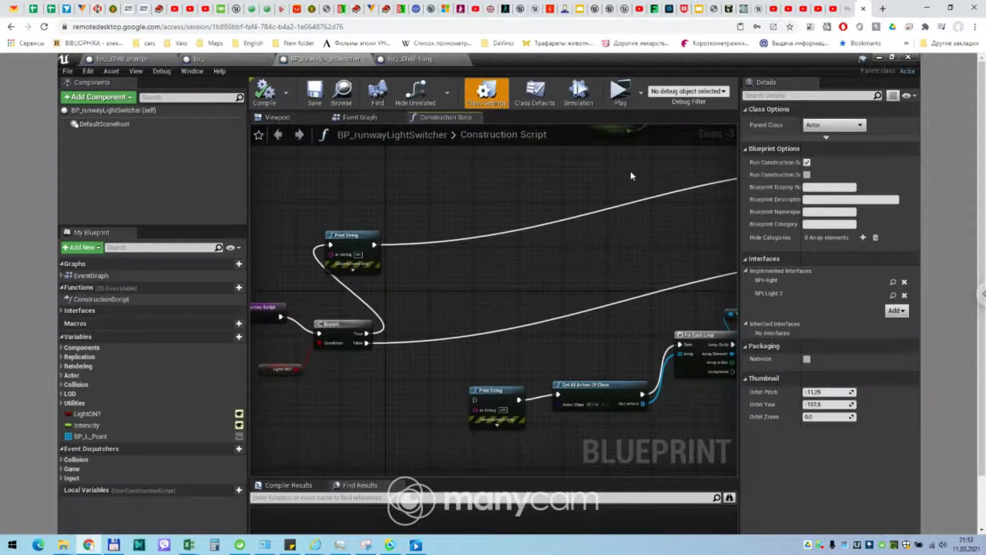
right_drag(630, 170, 722, 303)
scroll(455, 211, up, 1)
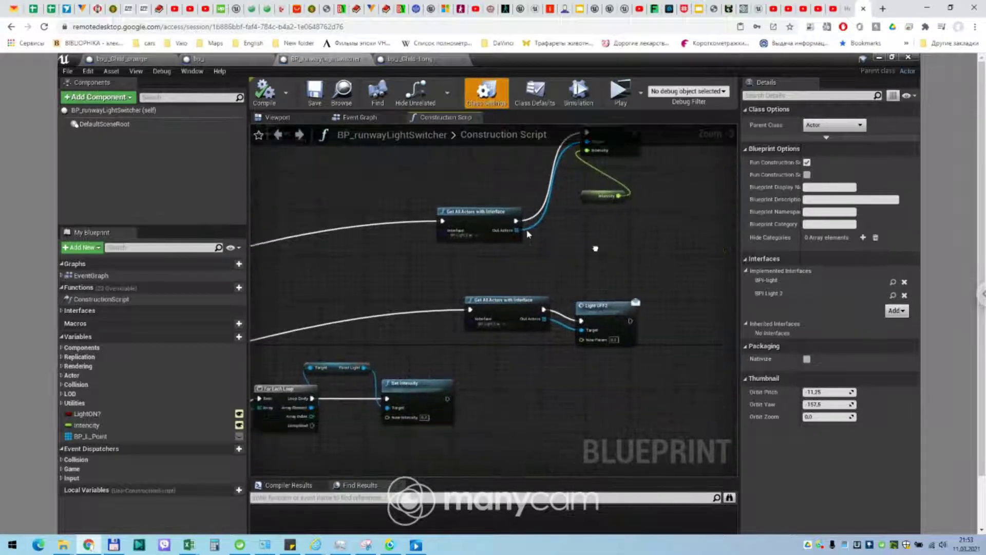
scroll(455, 211, up, 2)
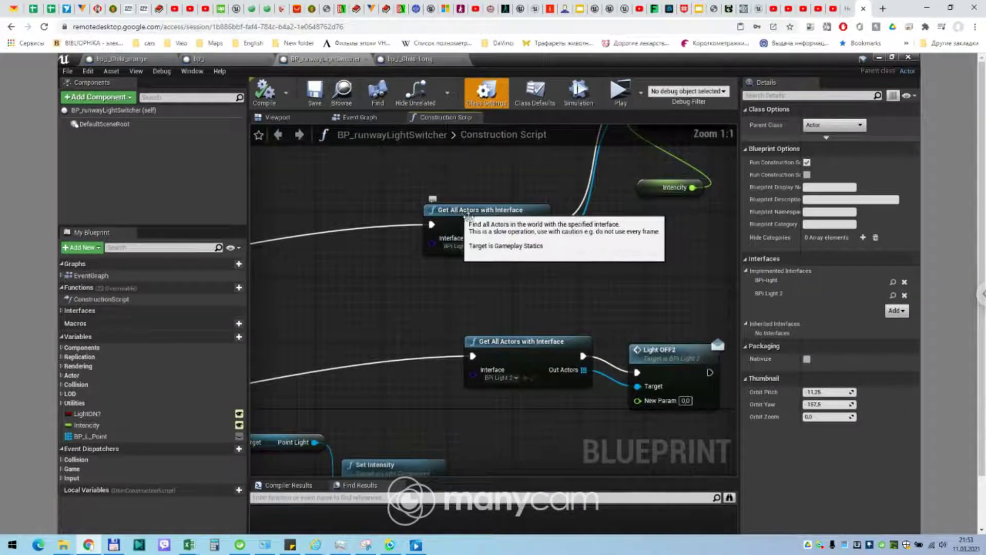
Step: Add a Get All Actors with Interface node (searched 'getall') with Interface set to BPI_light2
right_click(427, 187)
text(geta)
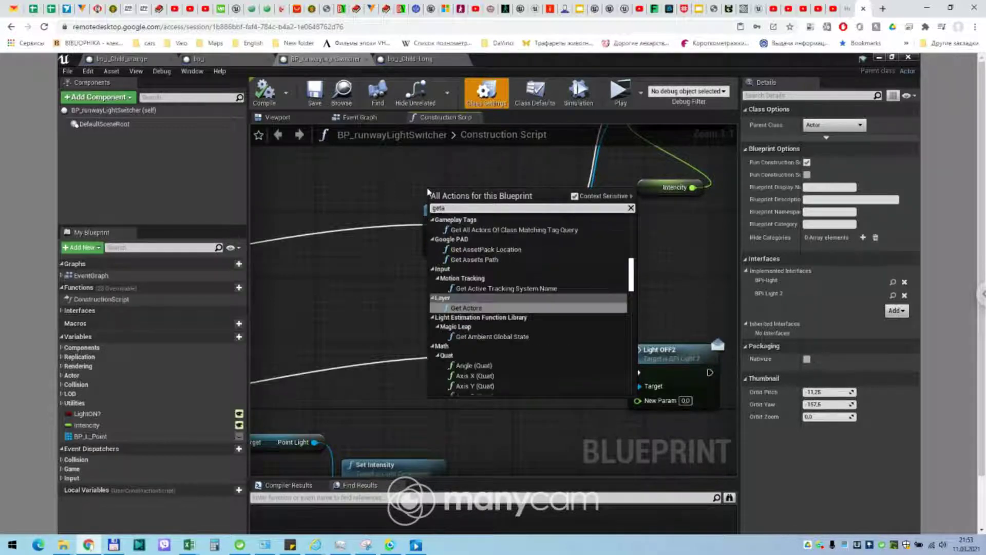
text(ll)
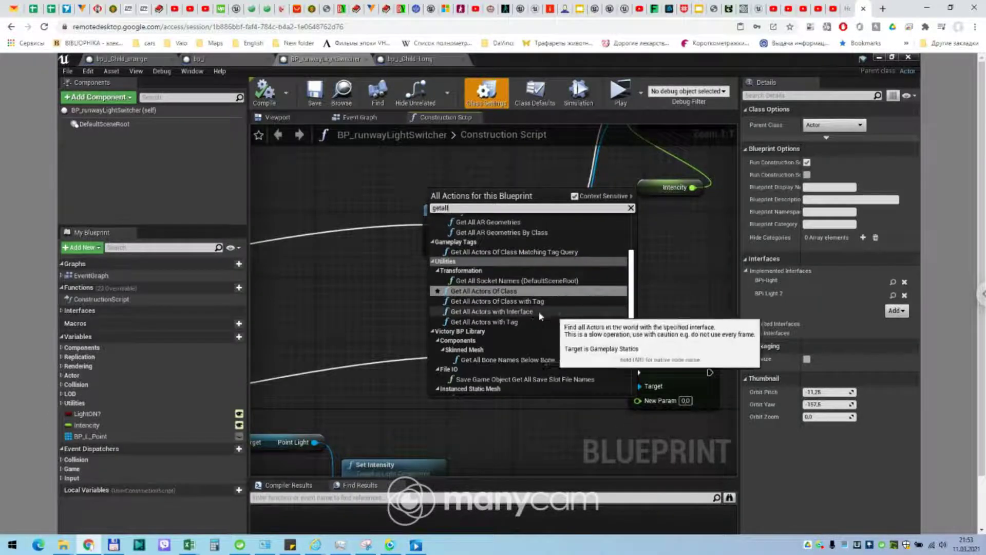
click(492, 311)
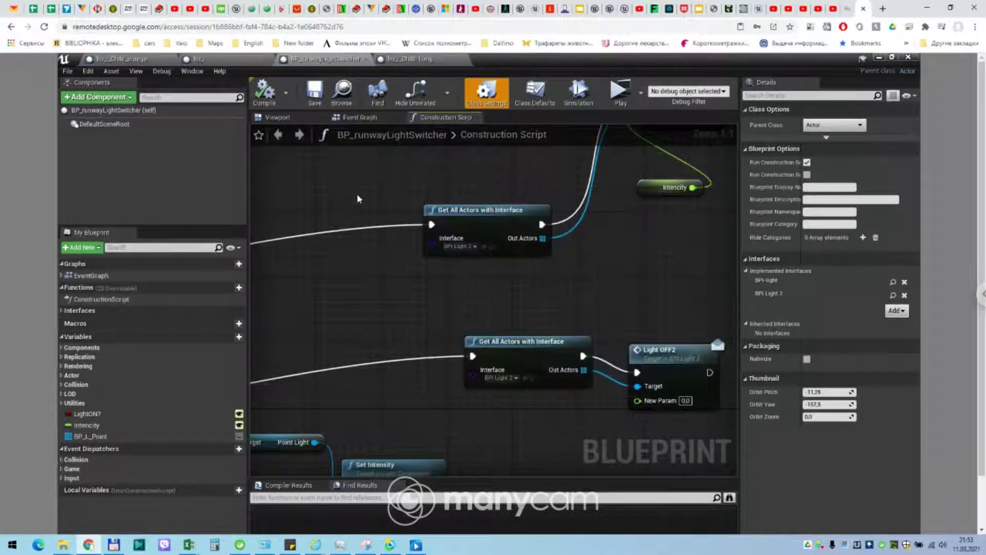
click(460, 246)
click(483, 292)
Step: Wire the node into Light ON2 and check the Intencity variable feeding it
right_drag(678, 241, 510, 370)
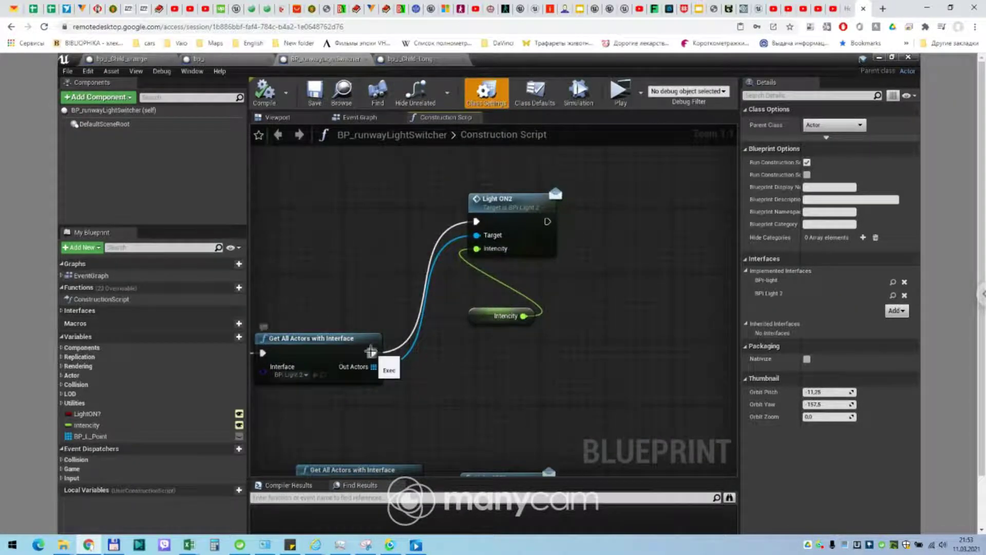
drag(372, 352, 406, 212)
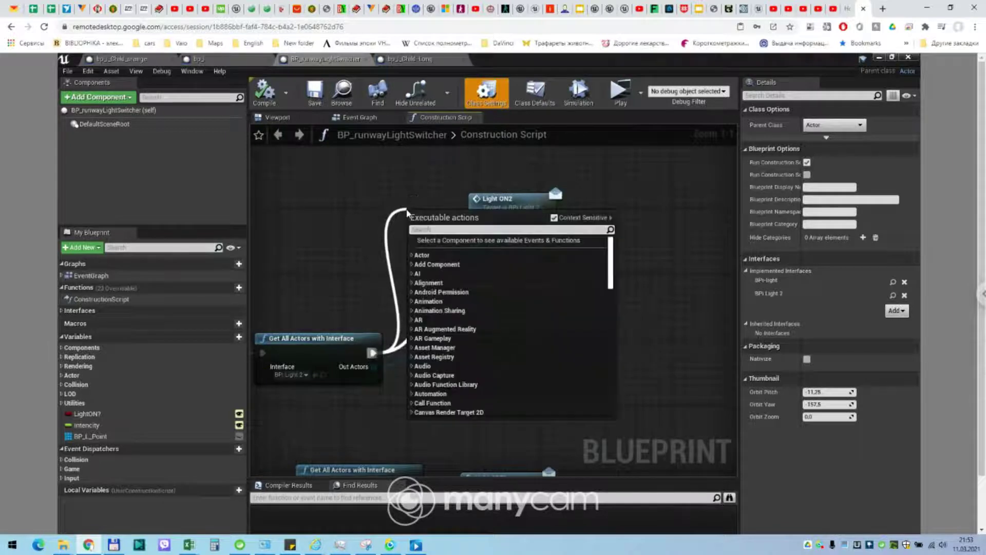
text(off)
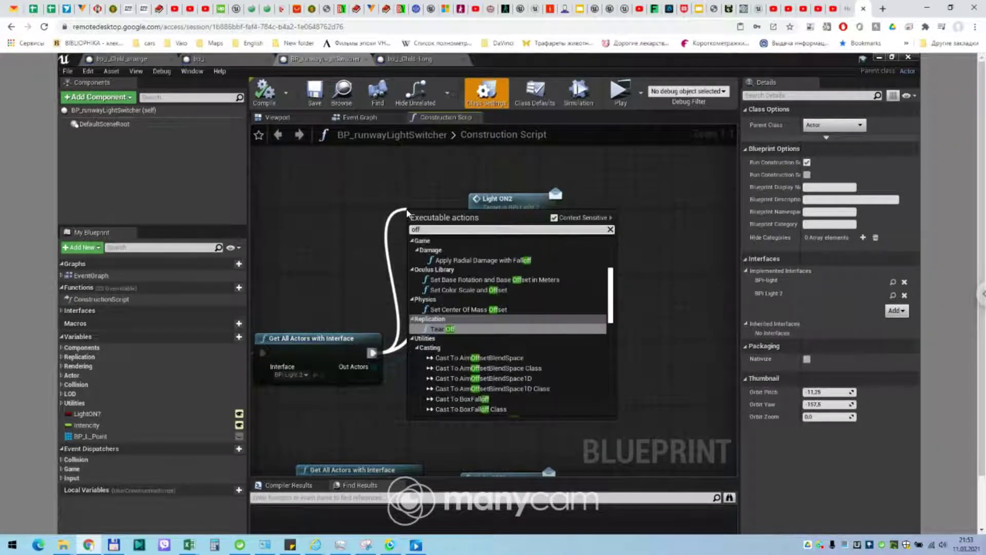
text(2)
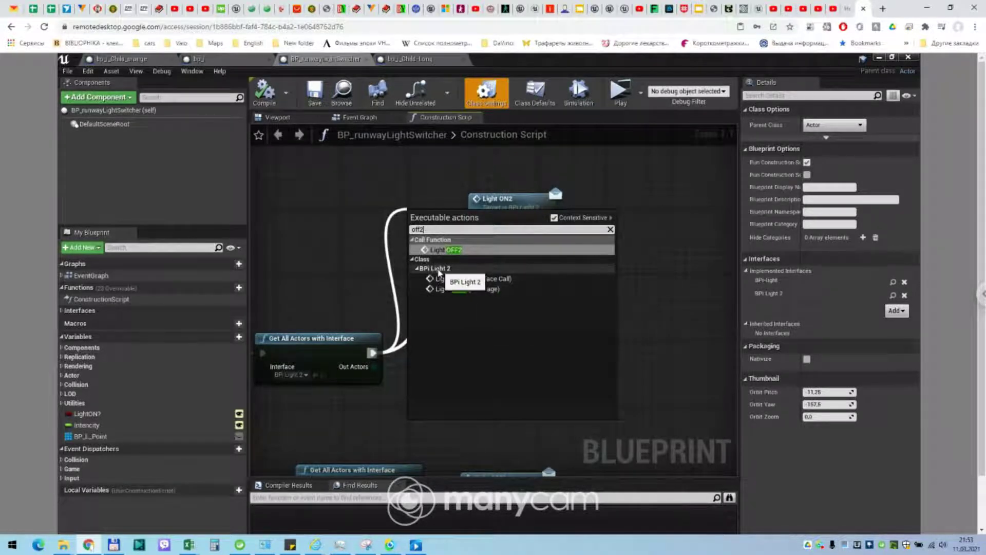
click(415, 186)
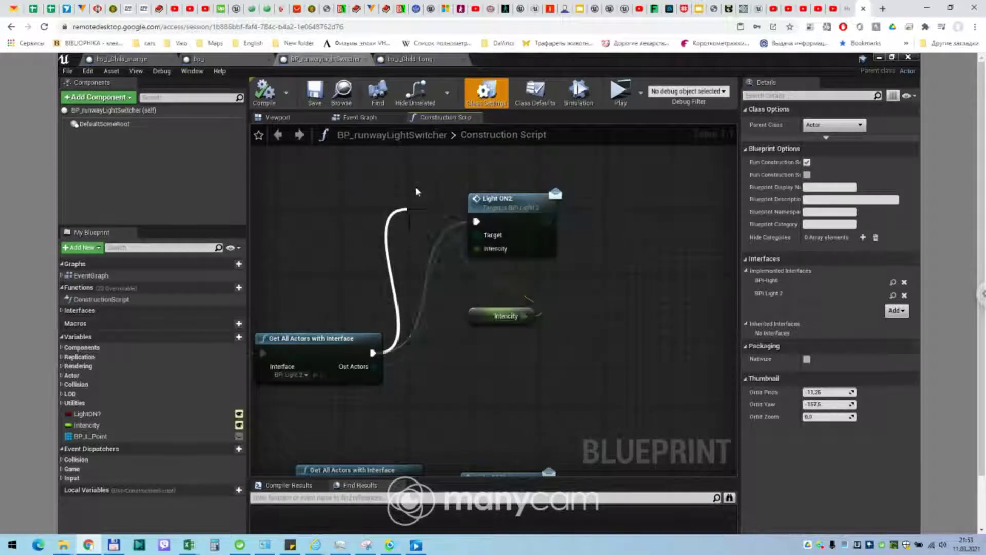
click(483, 316)
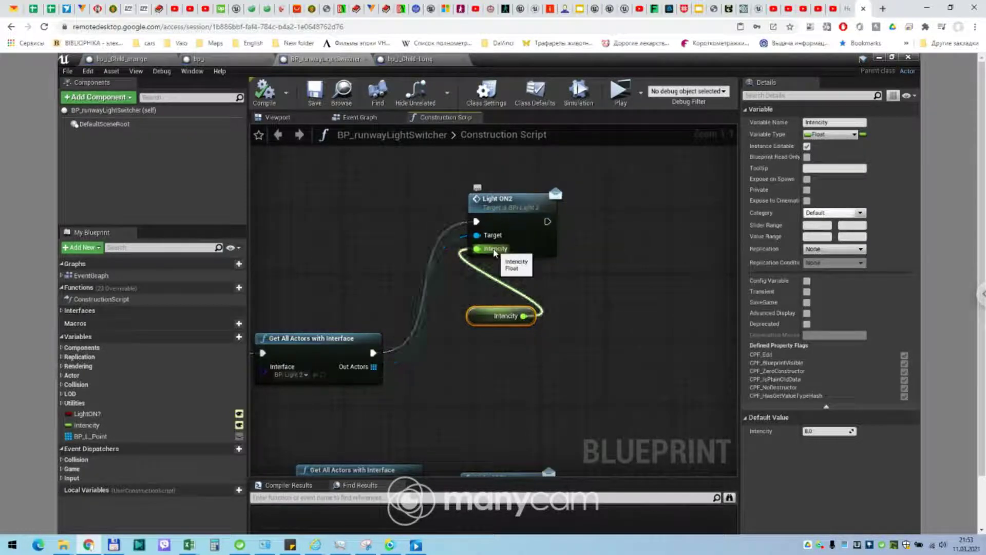
click(85, 425)
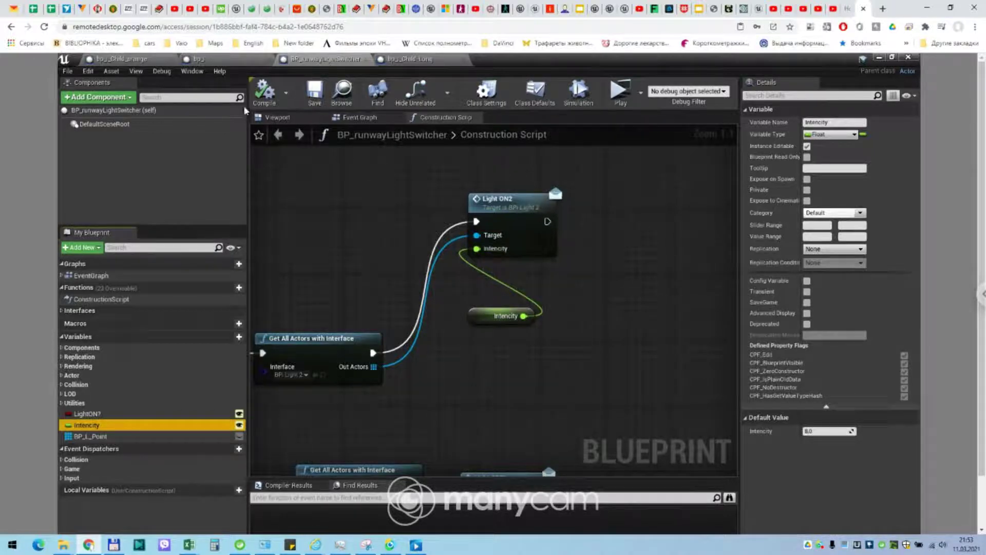
click(200, 59)
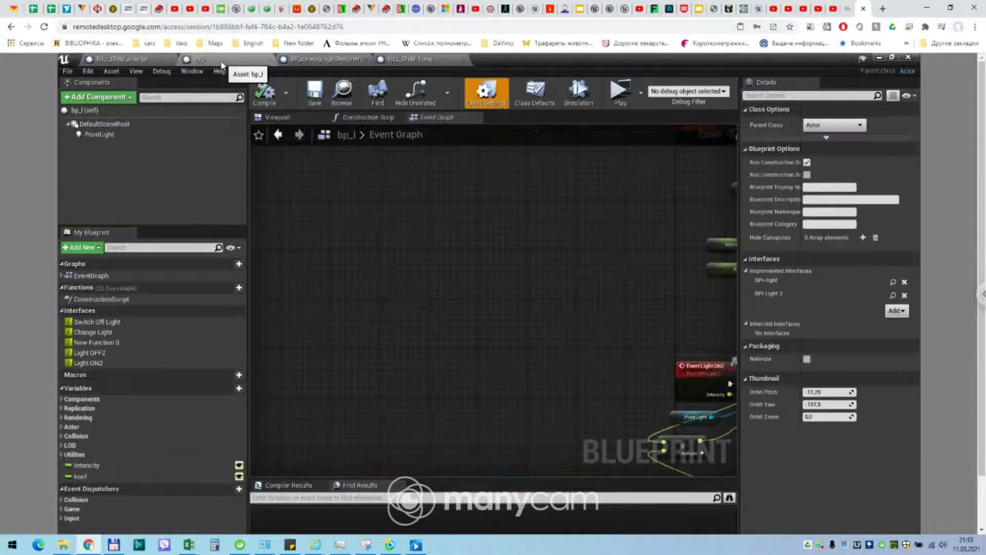
right_drag(647, 294, 417, 257)
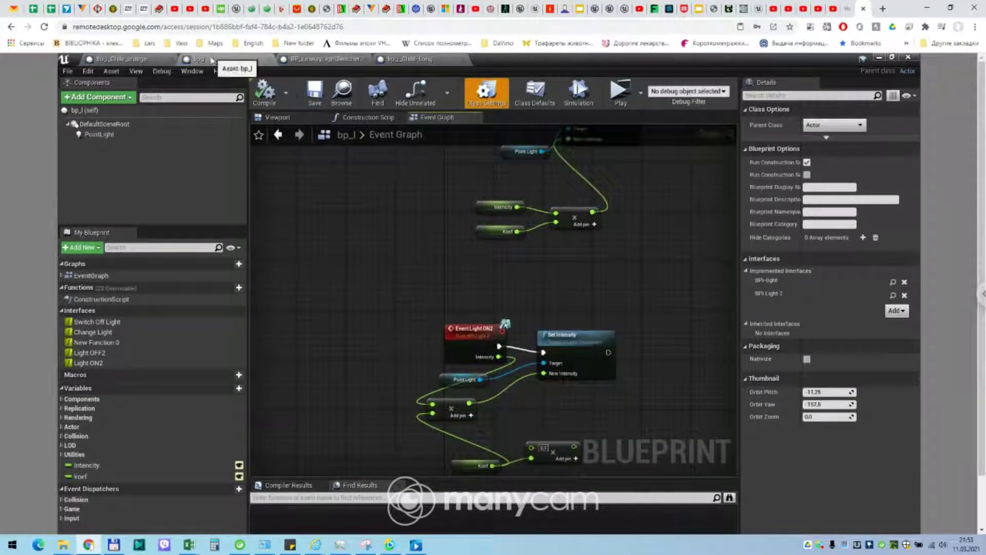
right_drag(406, 315, 370, 199)
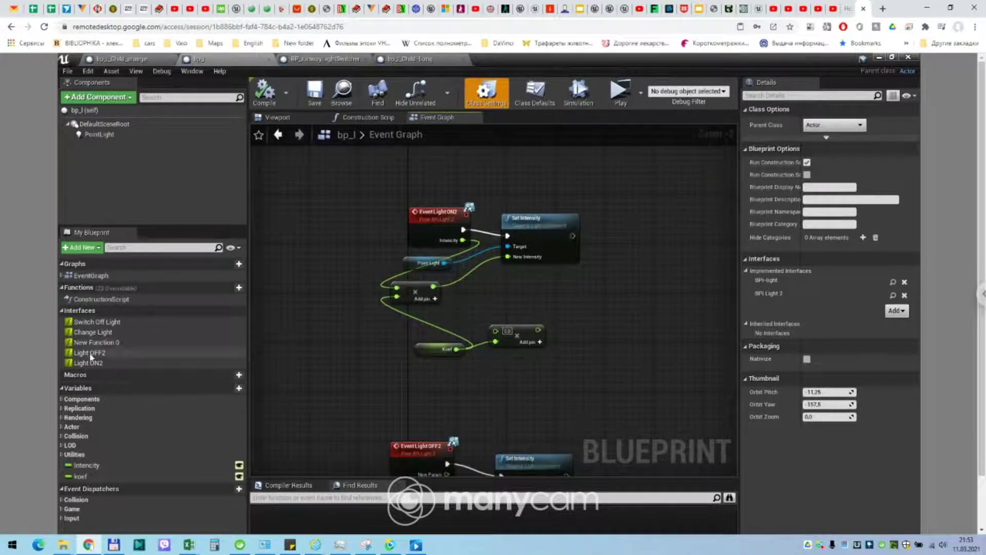
right_click(89, 343)
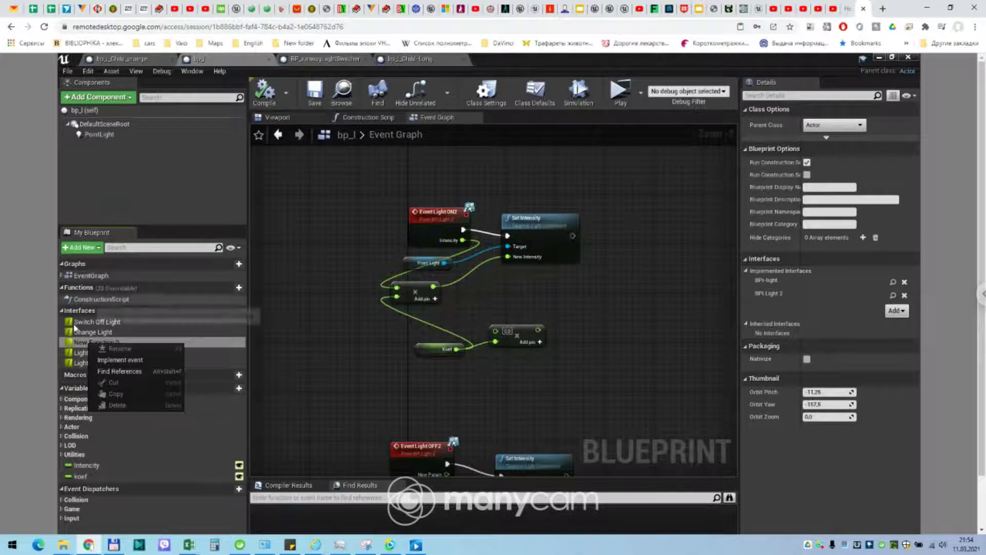
click(87, 337)
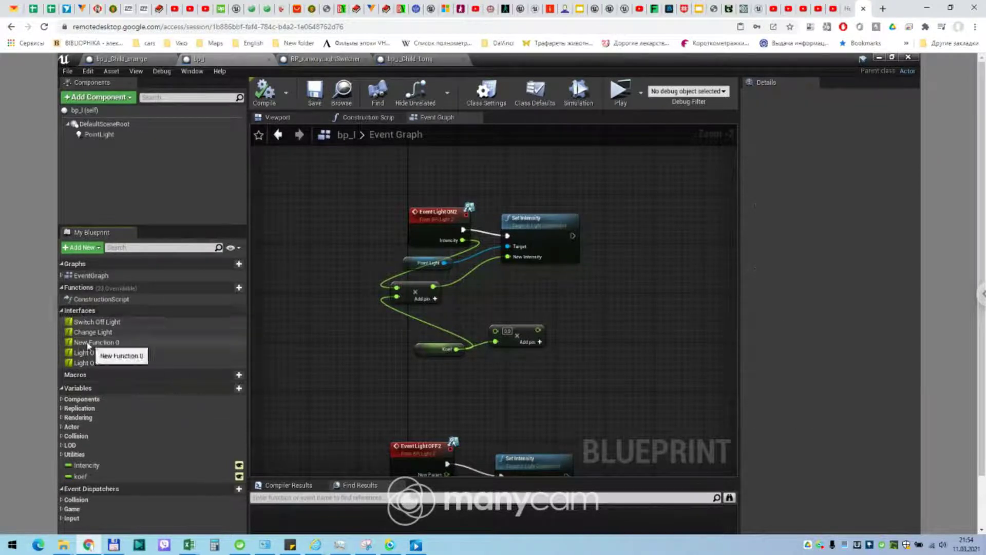
right_click(89, 343)
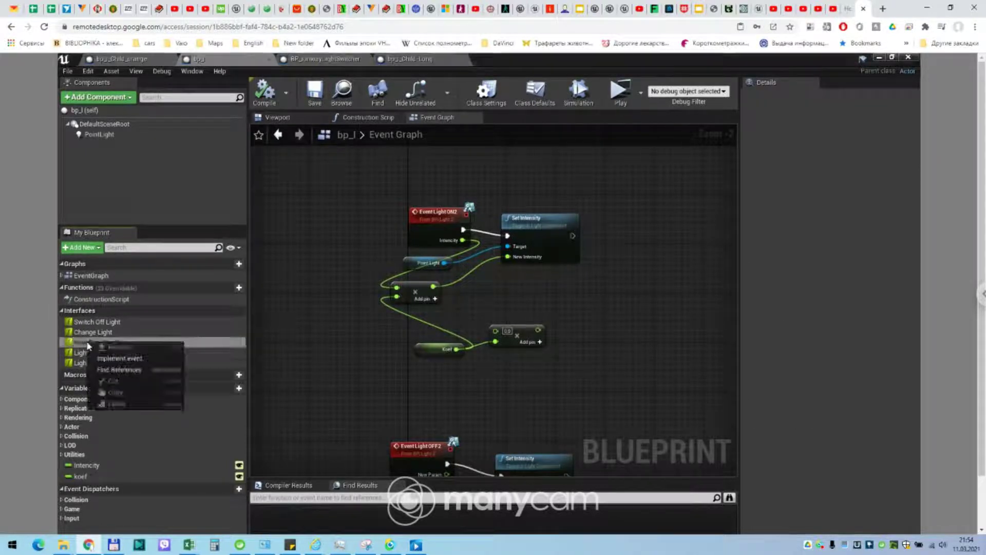
click(110, 364)
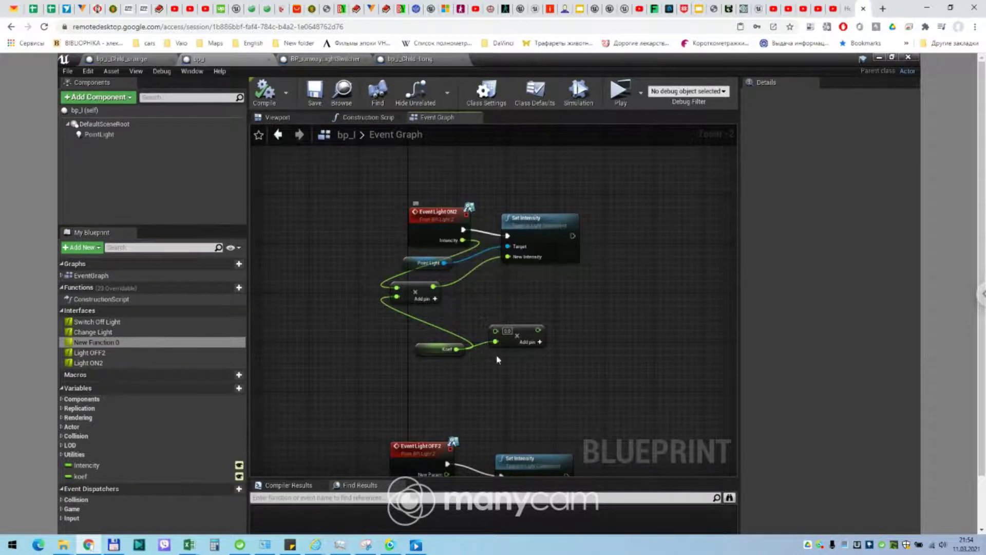
right_drag(520, 307, 496, 360)
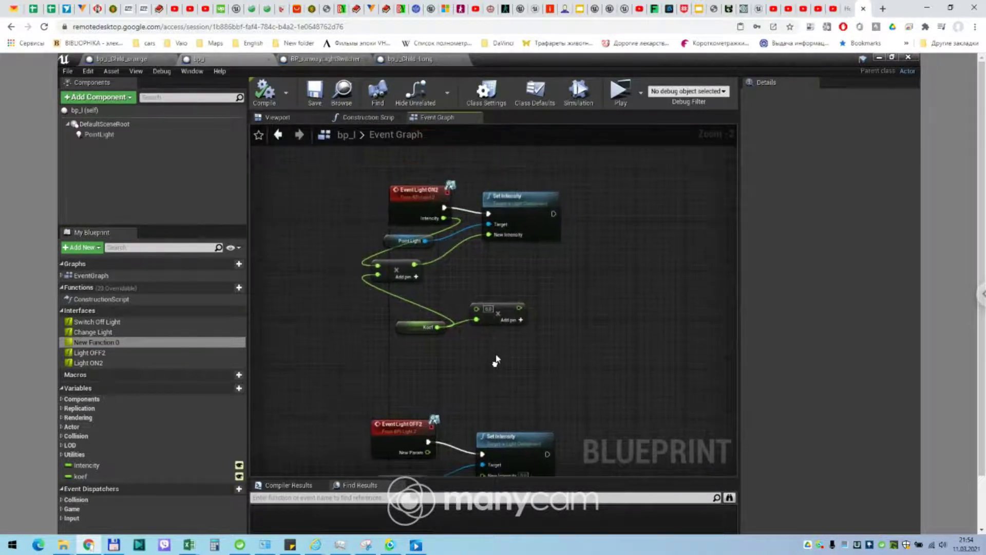
scroll(475, 239, up, 2)
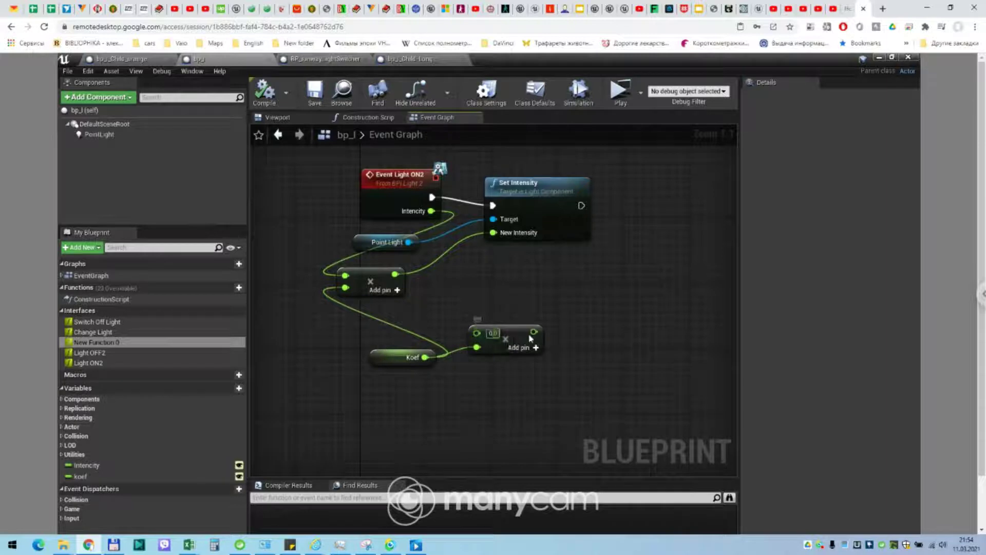
Step: Delete the extra multiply node, inspect the Koef variable, and return to the level editor
click(510, 329)
key(Delete)
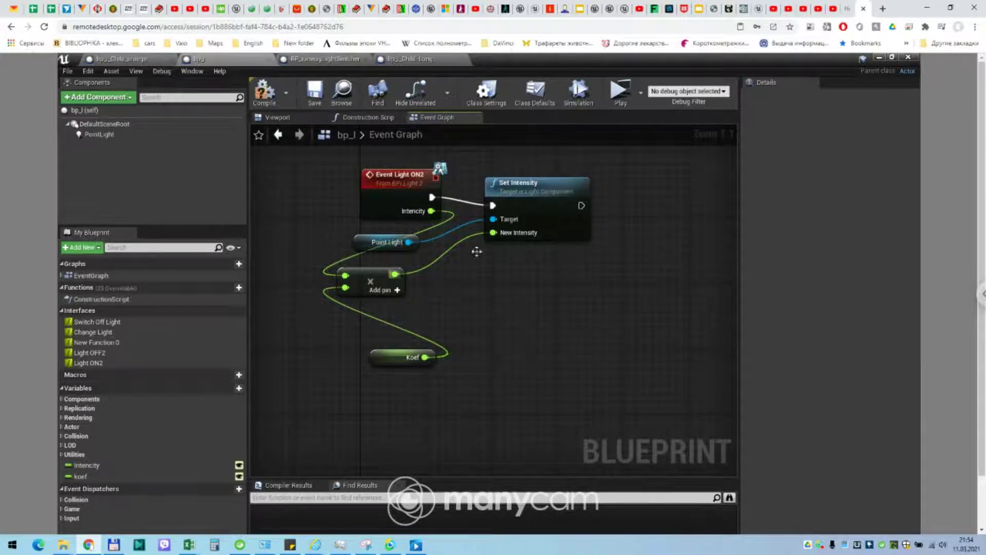
click(360, 241)
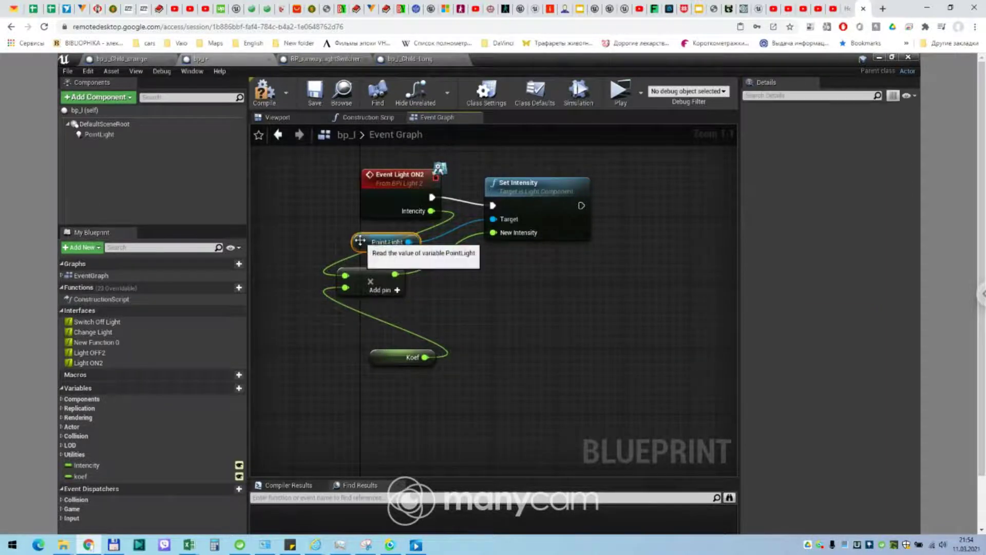
click(494, 182)
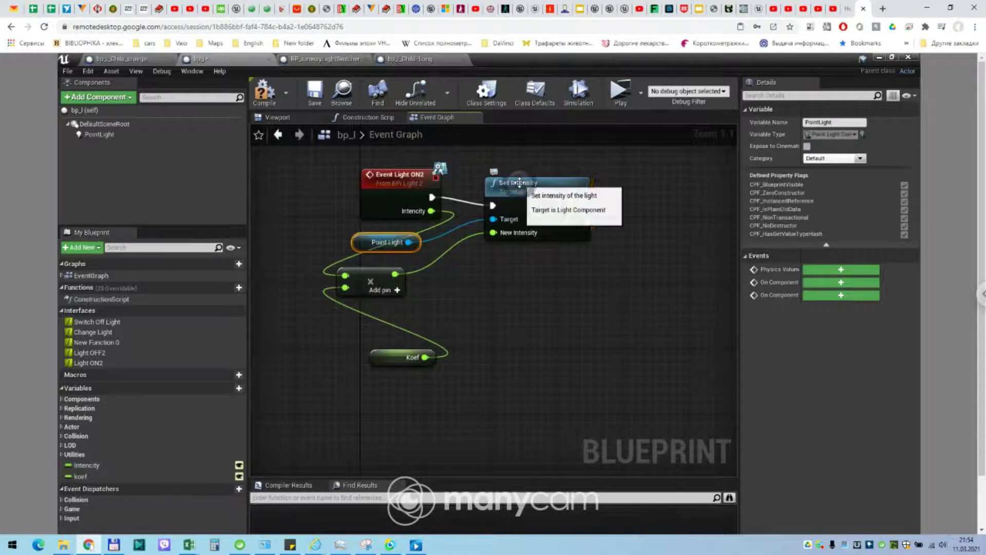
click(376, 358)
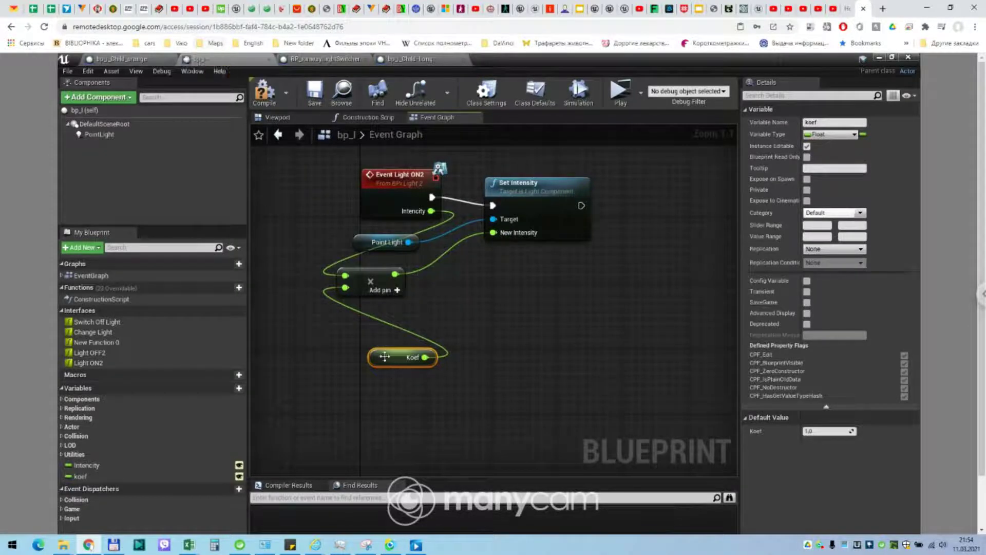
click(500, 416)
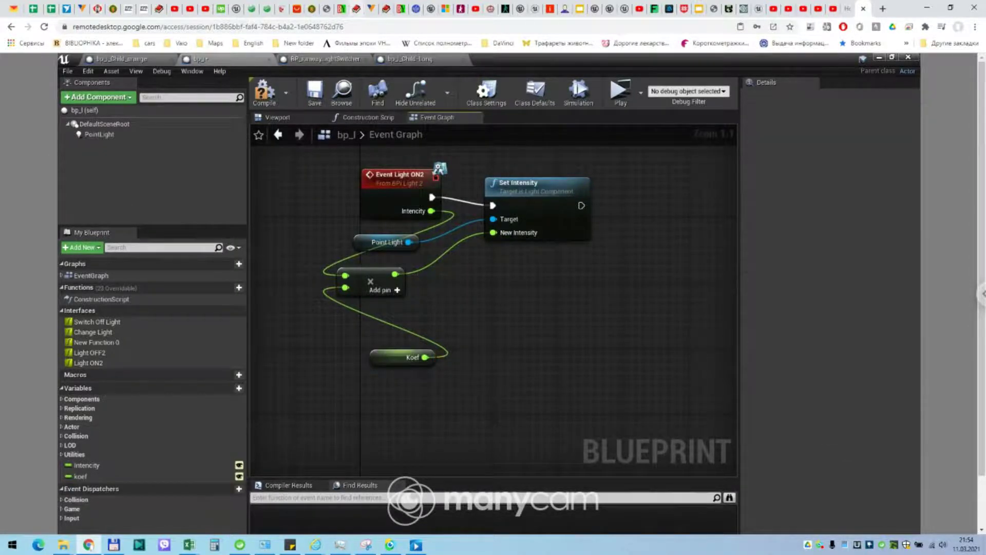
click(880, 58)
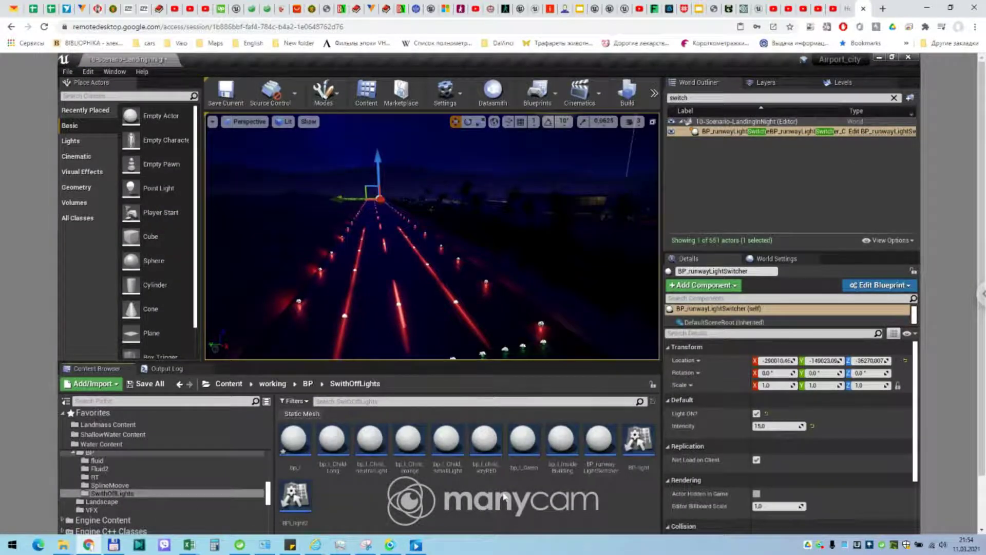
Step: In bp_I_InsideBuilding's Construction Script, delete the Set Intensity, Point Light, Intensity, Add and New Var nodes
double_click(561, 443)
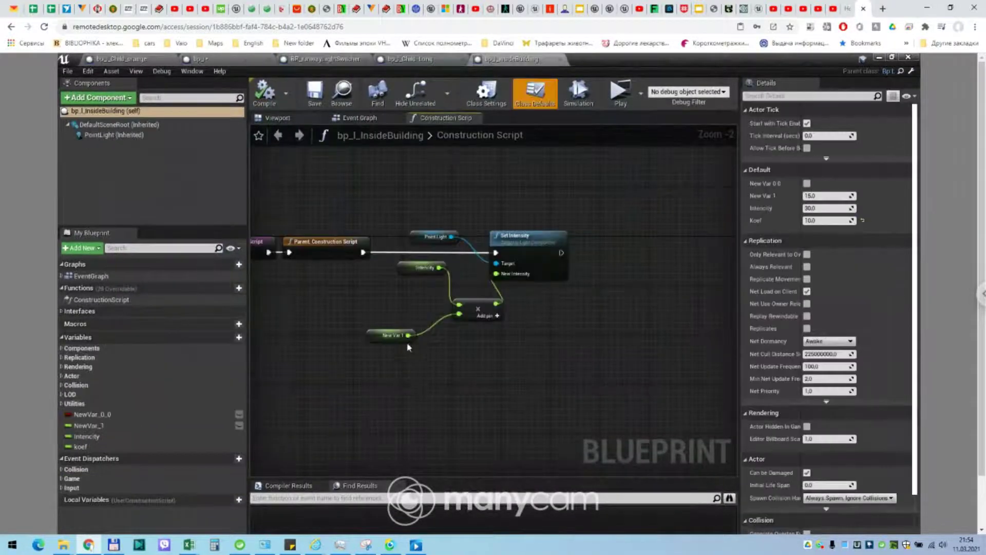
click(80, 447)
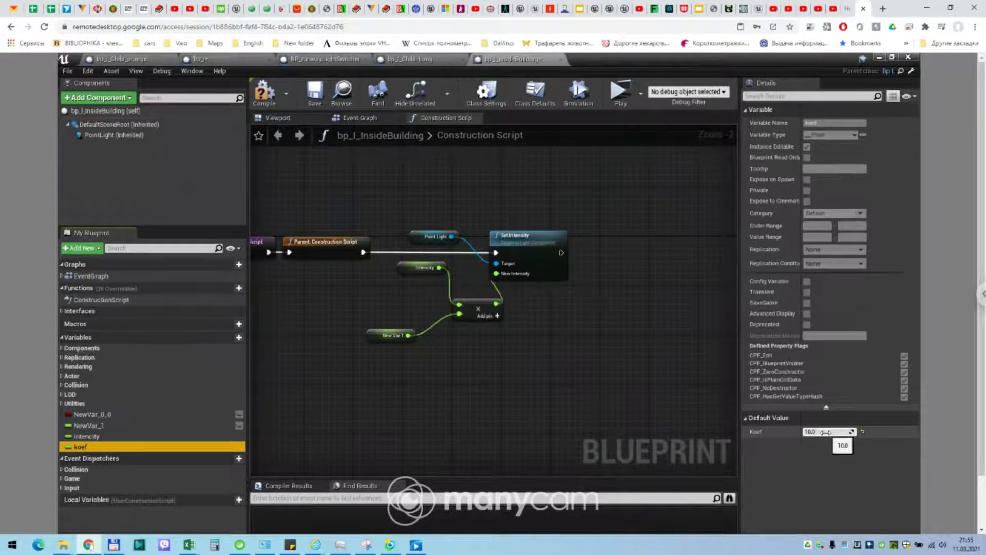
right_drag(461, 226, 440, 198)
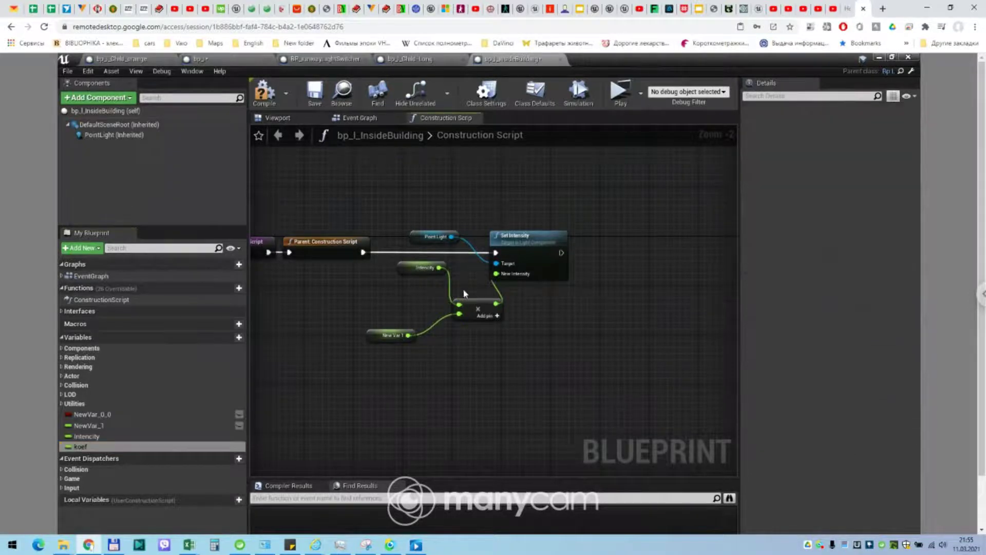
drag(440, 198, 636, 419)
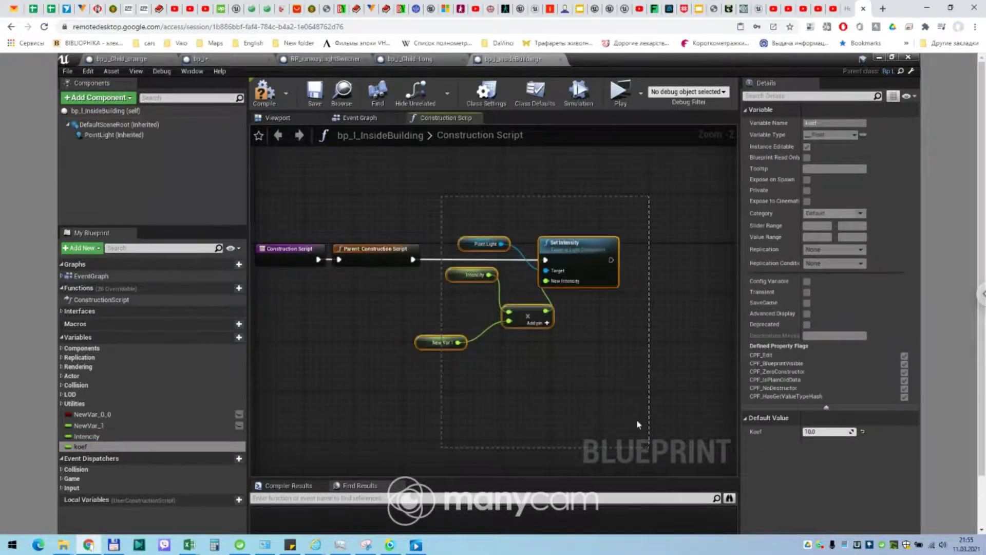
key(Delete)
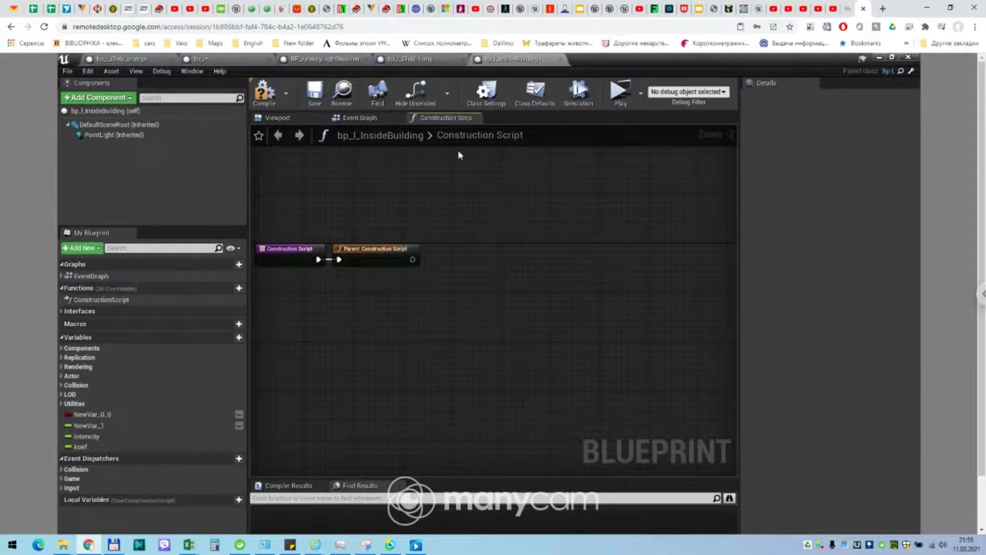
Step: Toggle Show Inherited Variables, check the inherited Koef default, then compile and save bp_I_InsideBuilding
right_drag(356, 179, 486, 207)
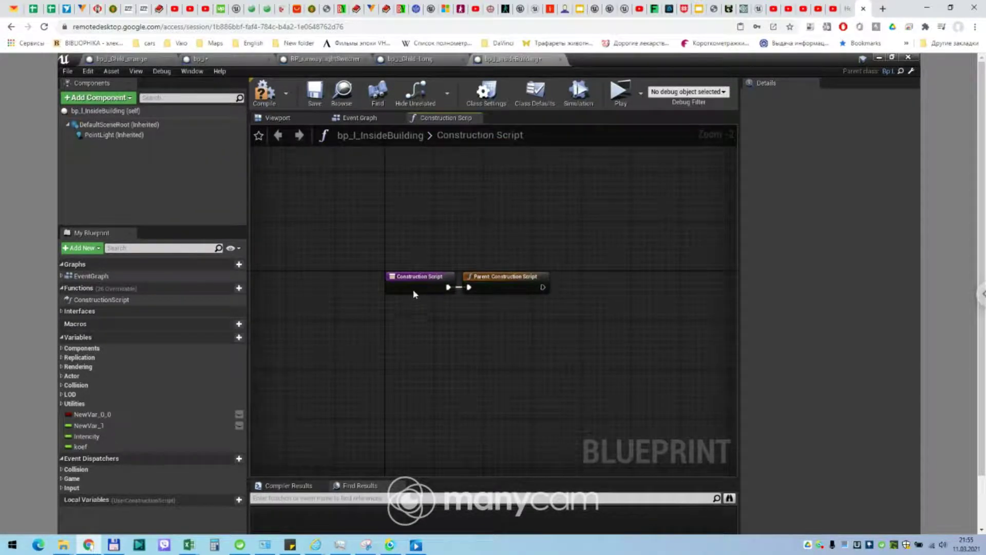
click(236, 248)
click(236, 259)
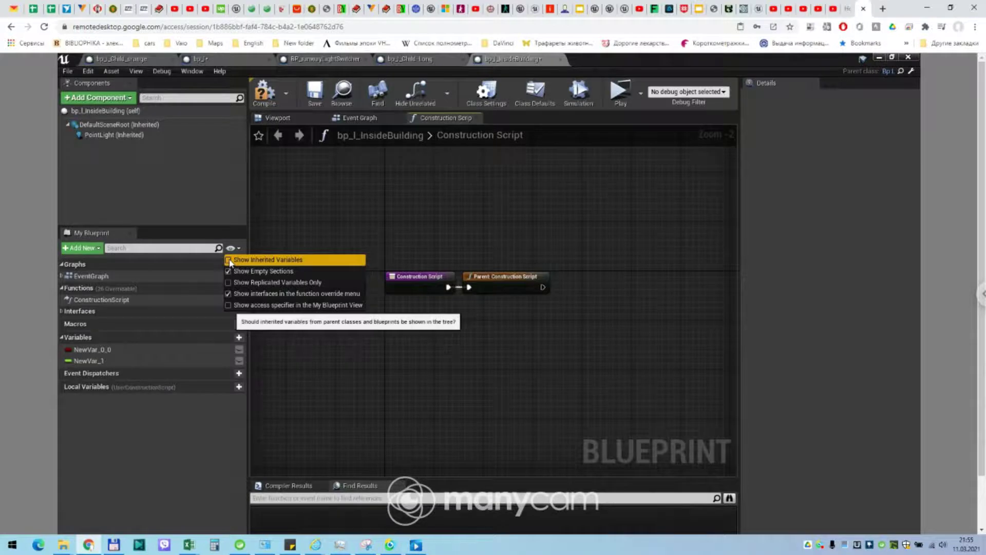
click(229, 261)
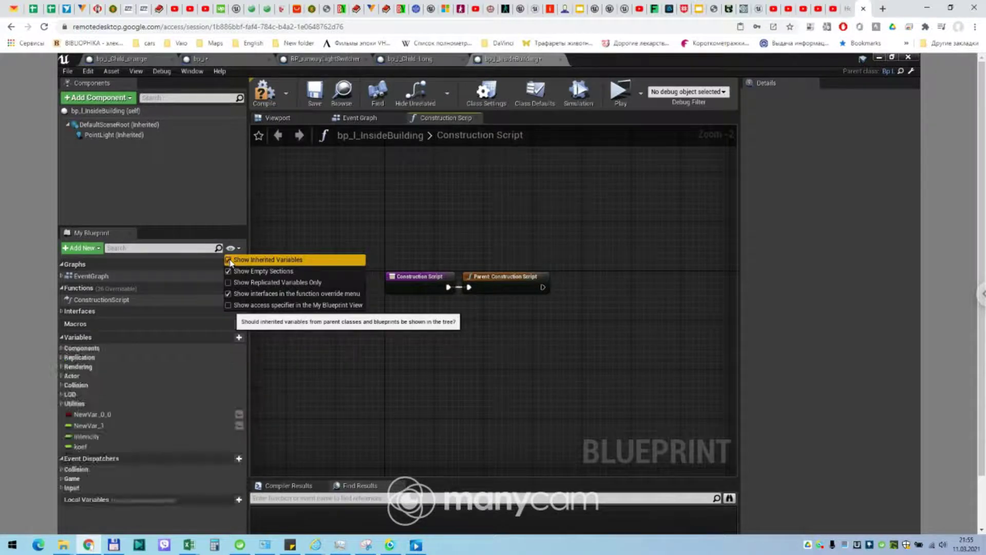
click(81, 447)
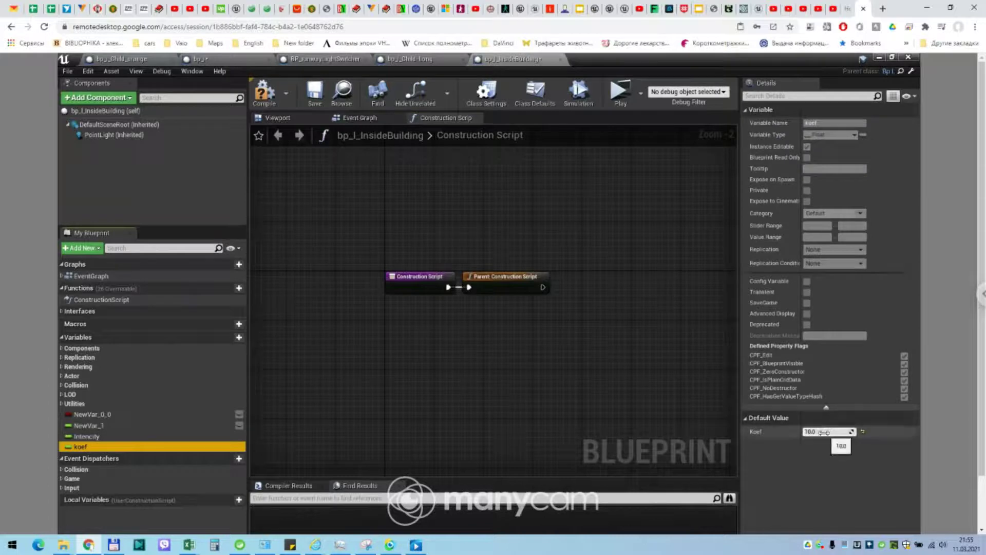
click(264, 93)
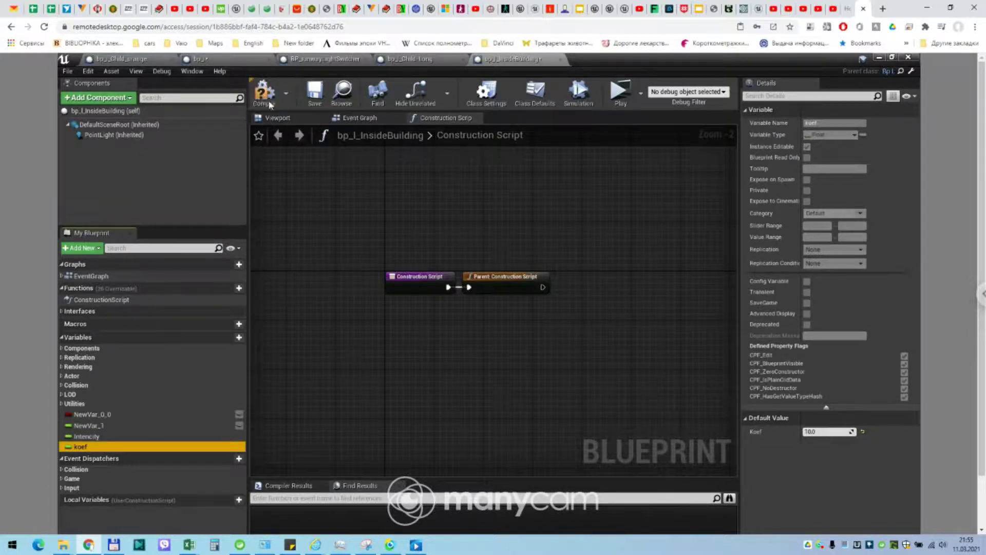
click(316, 96)
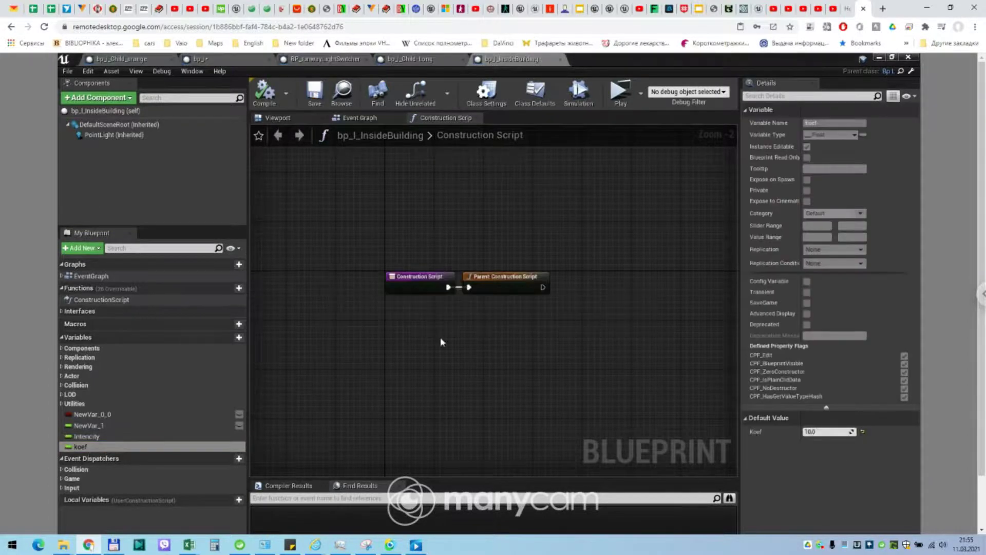
Step: Back in the level, turn the runway light switcher's Light ON? off and on again
click(416, 60)
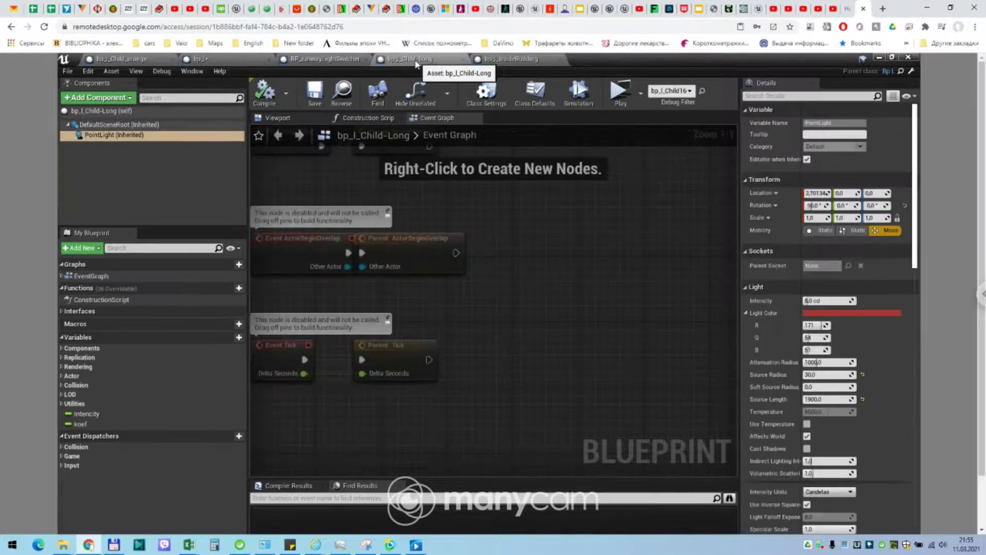
click(199, 59)
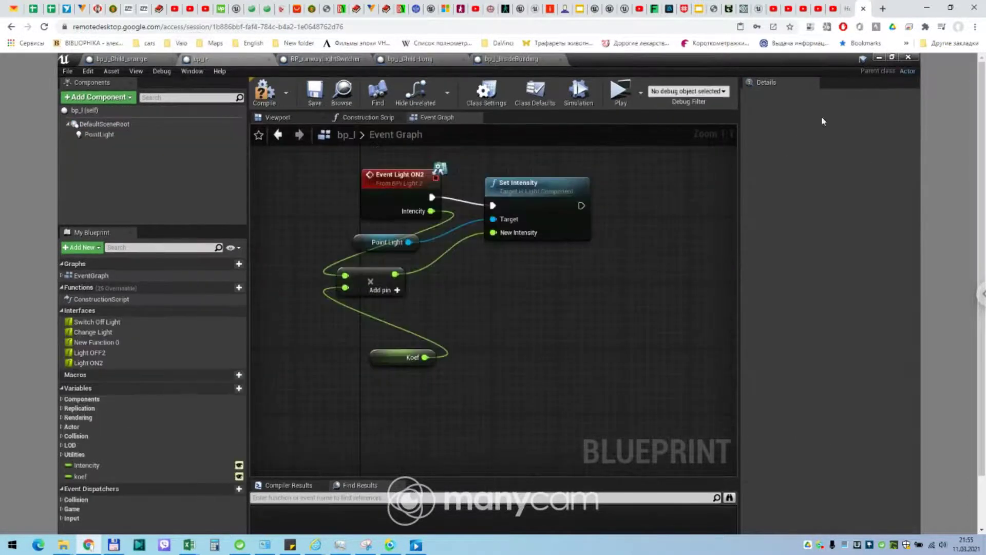
click(881, 58)
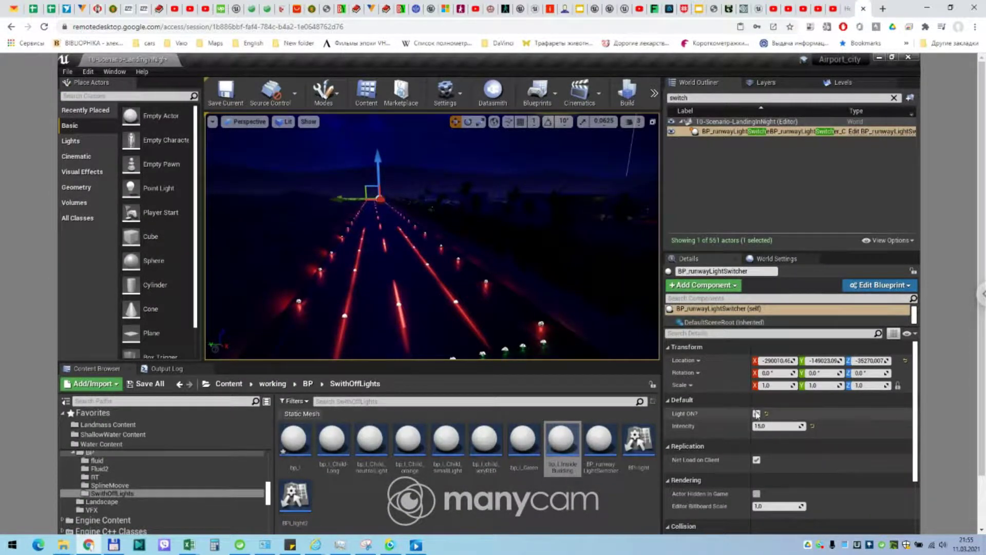
click(756, 414)
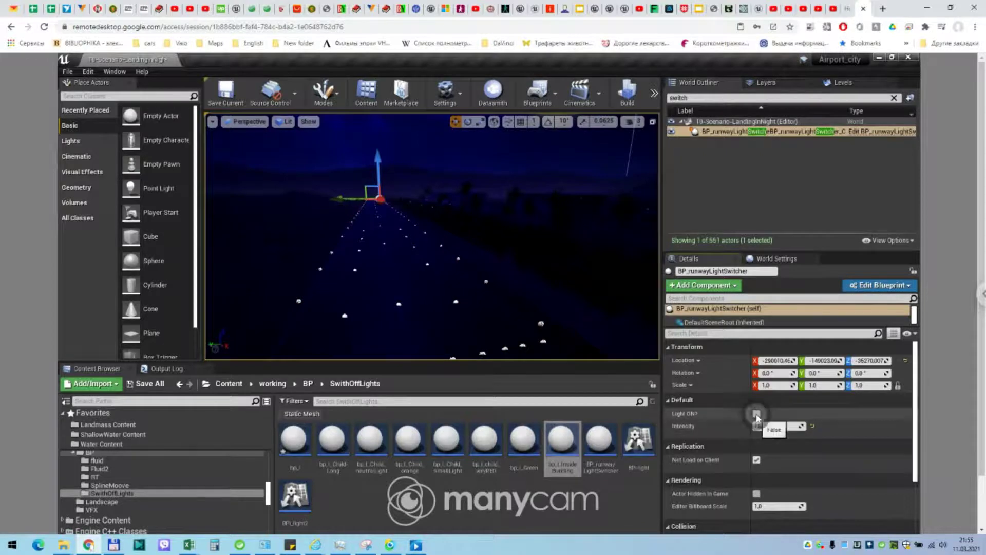
click(756, 413)
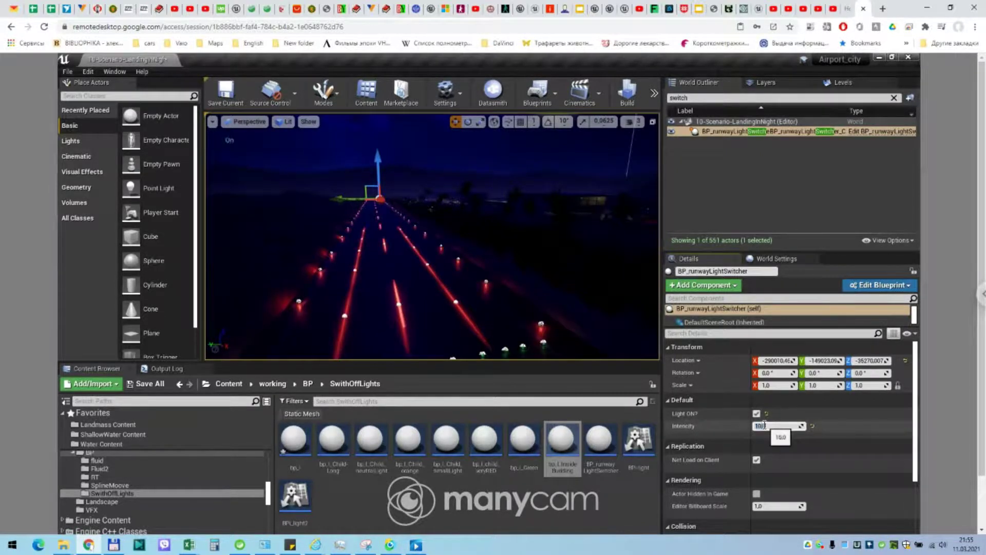
text(5)
Step: Set the switcher's Intensity to 5, then 1, then back to 15, viewing down the runway
key(Return)
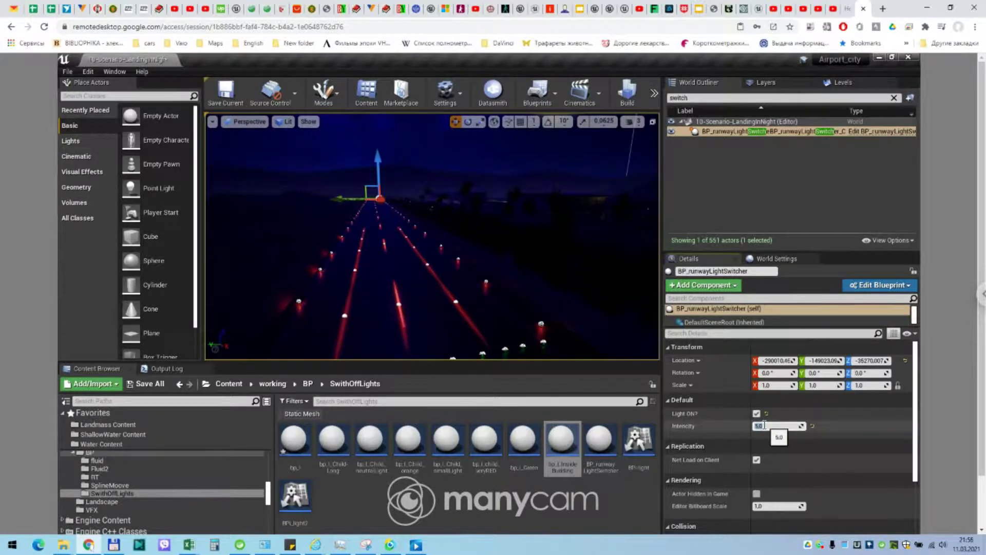
text(1)
key(Return)
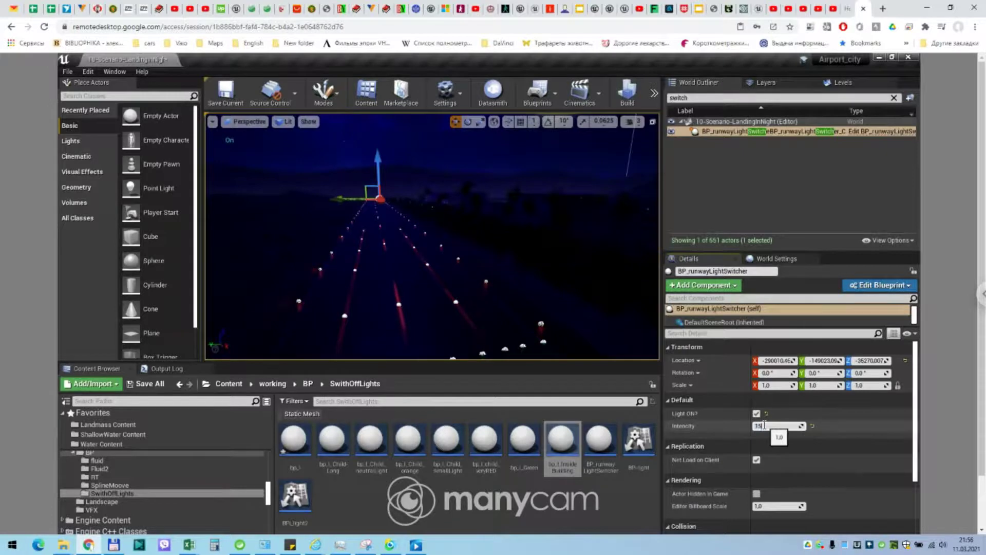
key(Return)
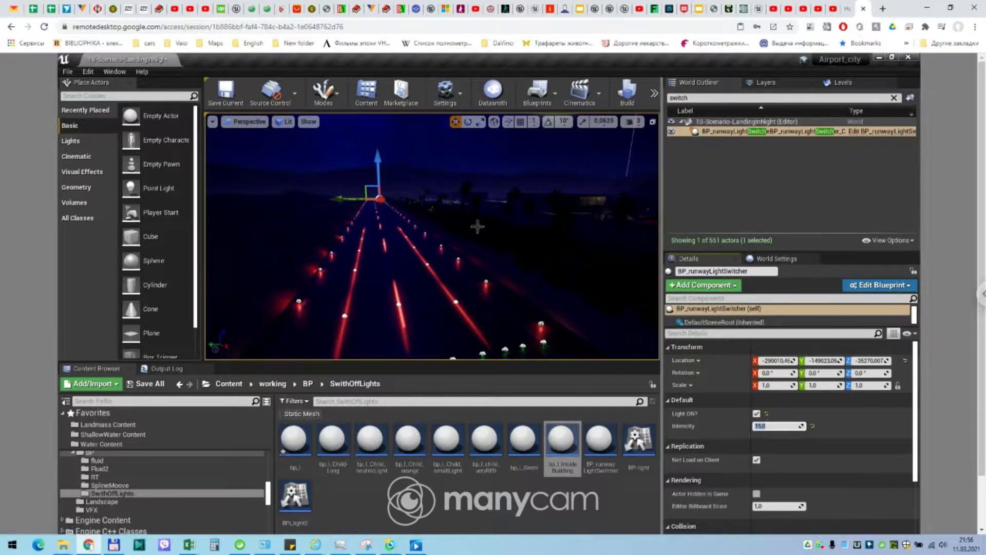
drag(491, 260, 434, 295)
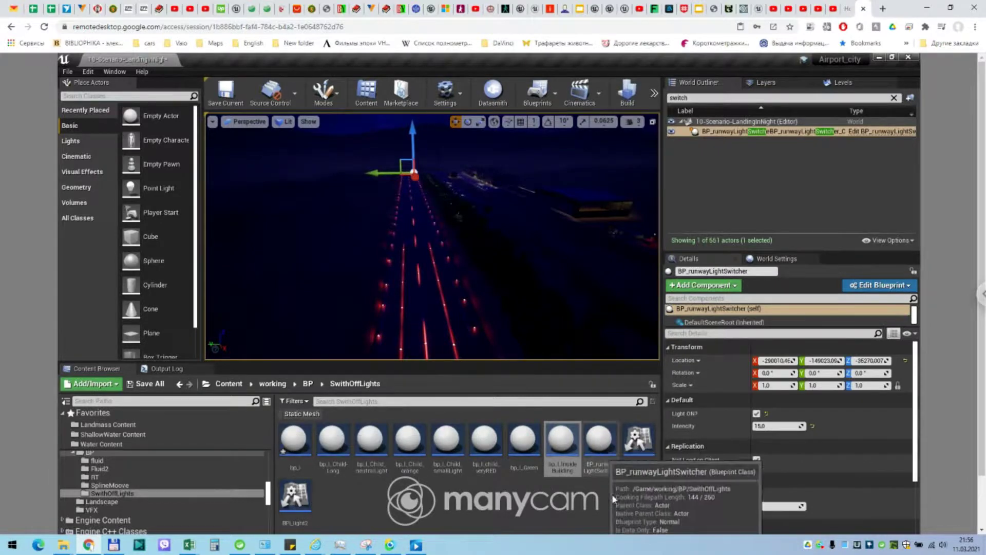
double_click(600, 442)
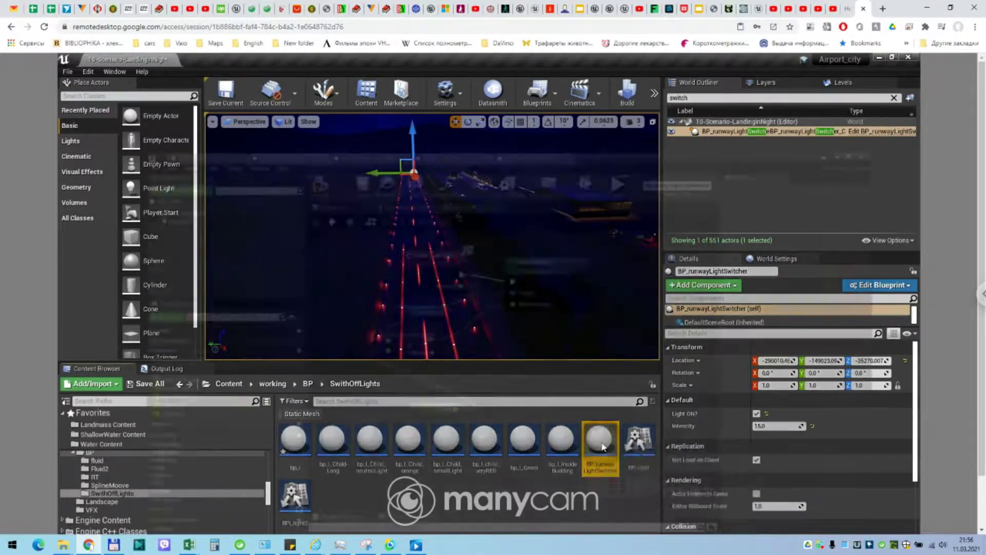
mouse_move(358, 428)
right_down()
mouse_move(676, 268)
mouse_move(282, 312)
mouse_move(518, 272)
right_up()
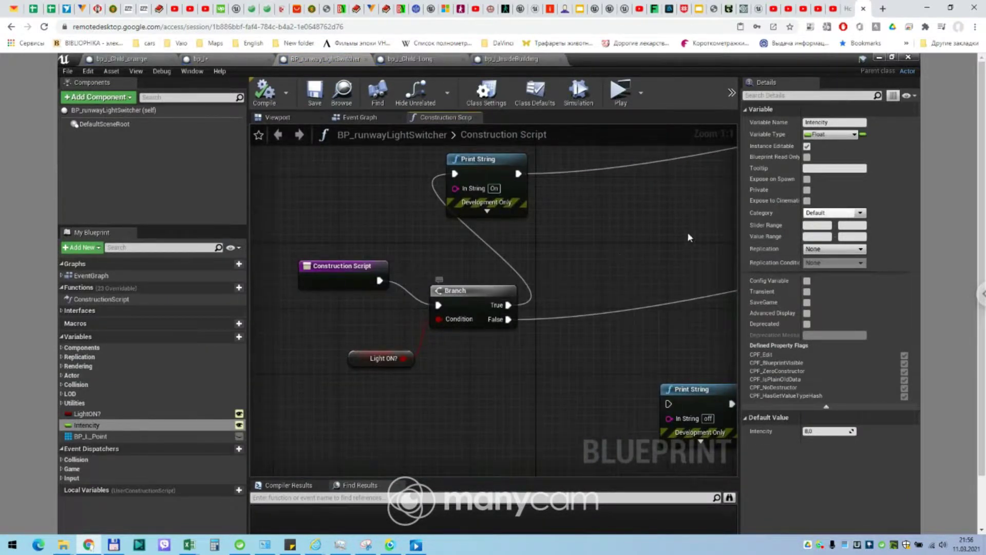
right_drag(689, 237, 316, 274)
mouse_move(647, 212)
right_down()
mouse_move(451, 251)
mouse_move(606, 384)
mouse_move(440, 300)
right_up()
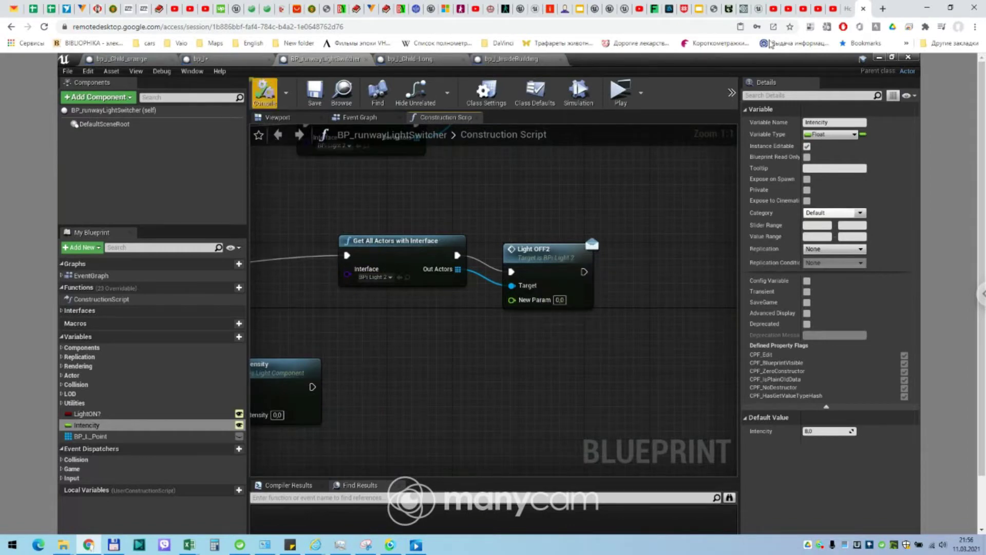
click(879, 57)
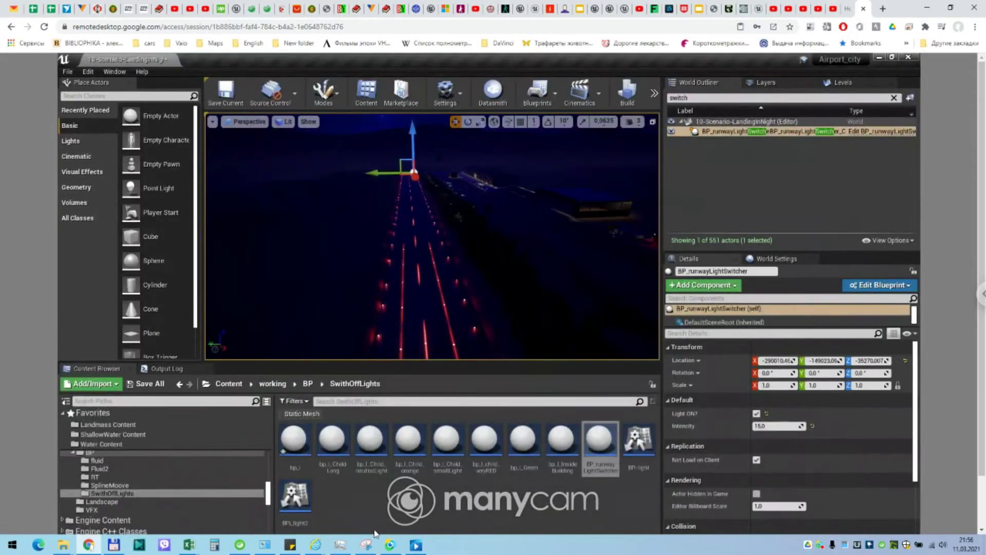